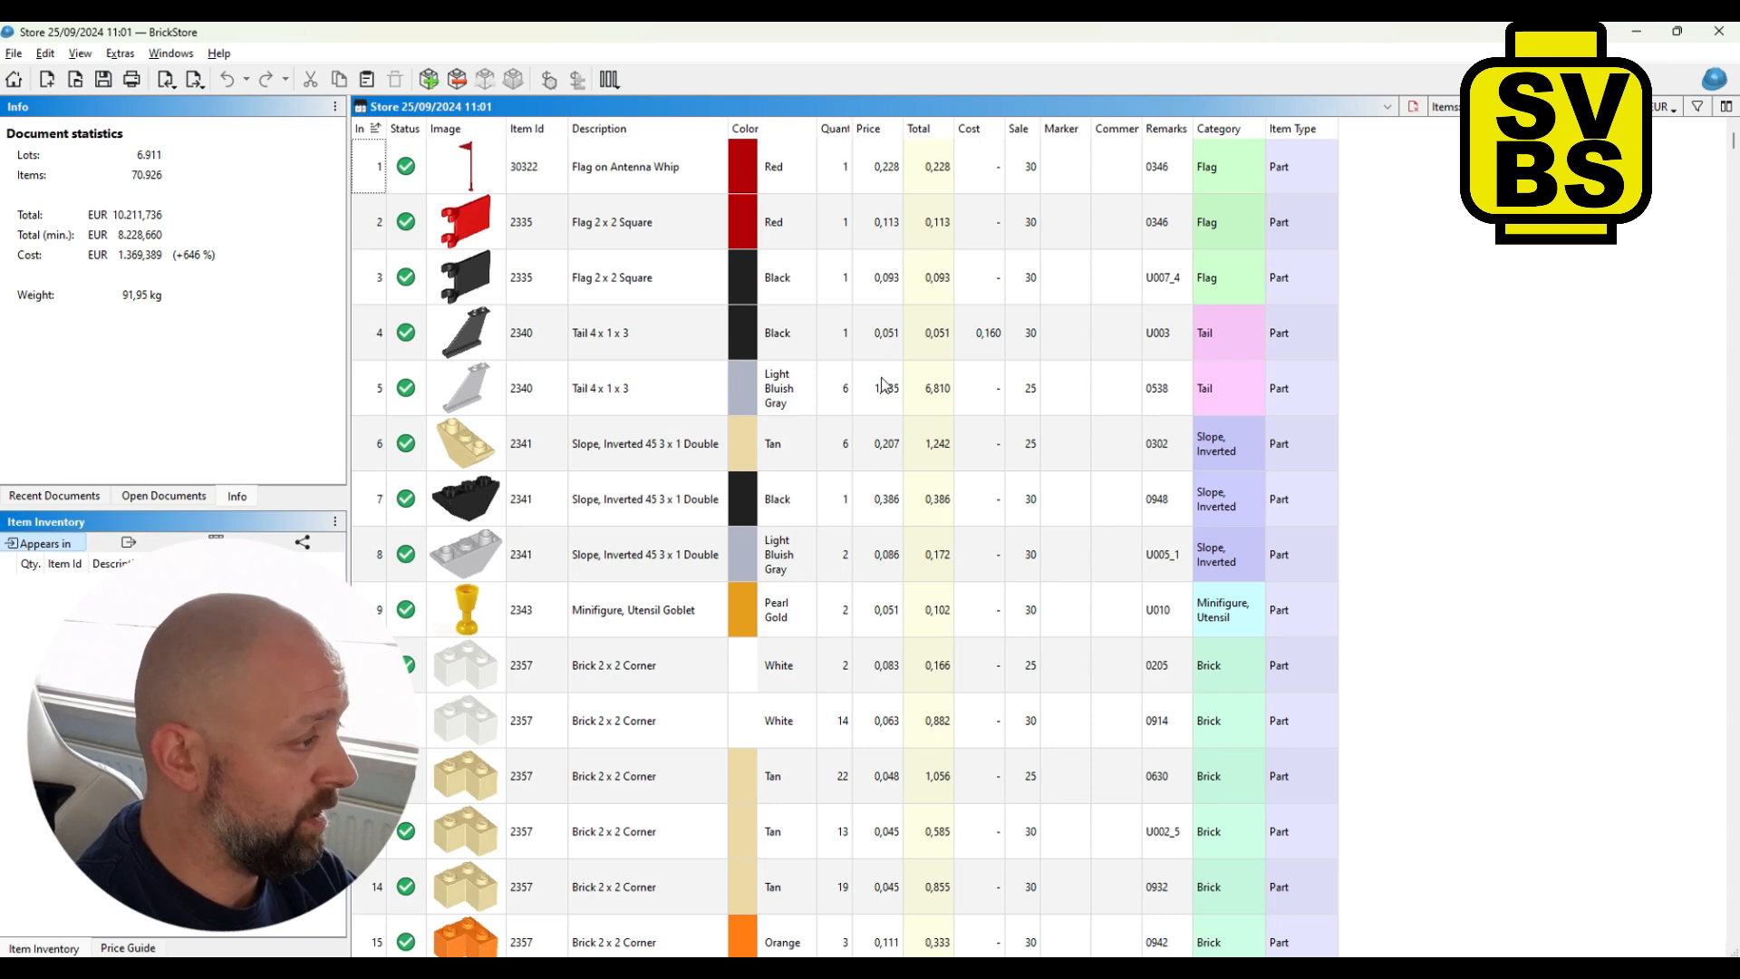
- Set all lots' prices to the Last 6 Months Sales average from the price guide, leaving lots without price-guide data unchanged
{"action": "left_click", "coordinate": [884, 386]}
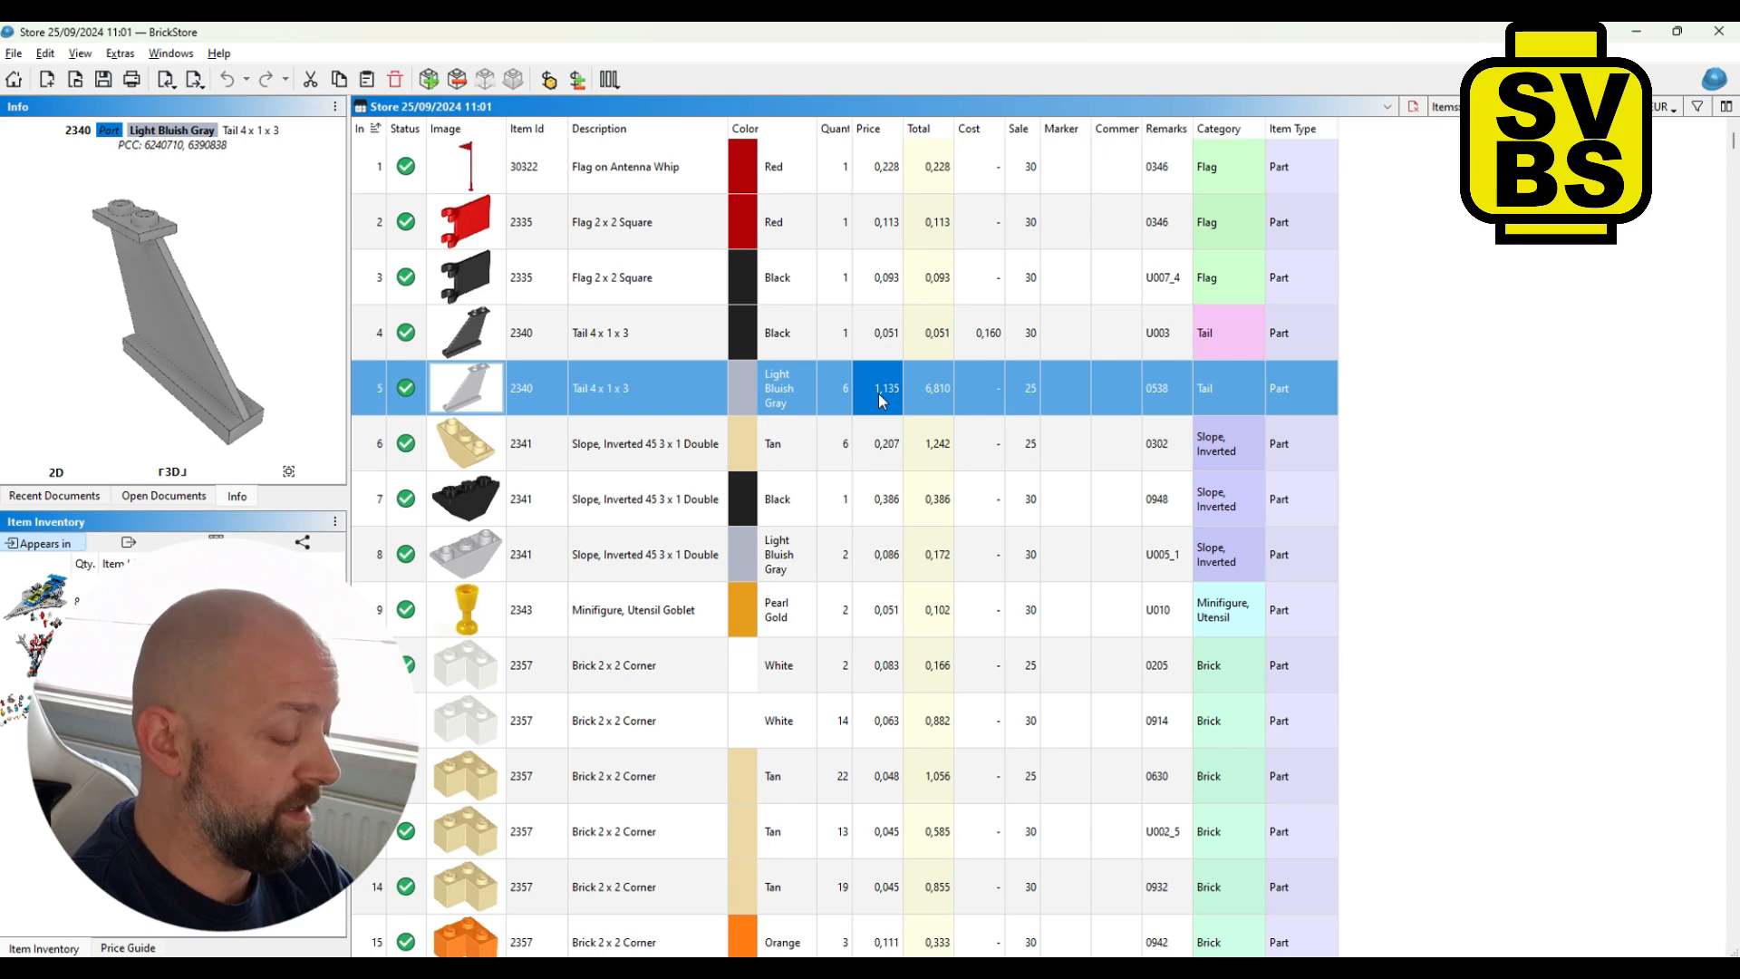
{"action": "key", "text": "ctrl+a"}
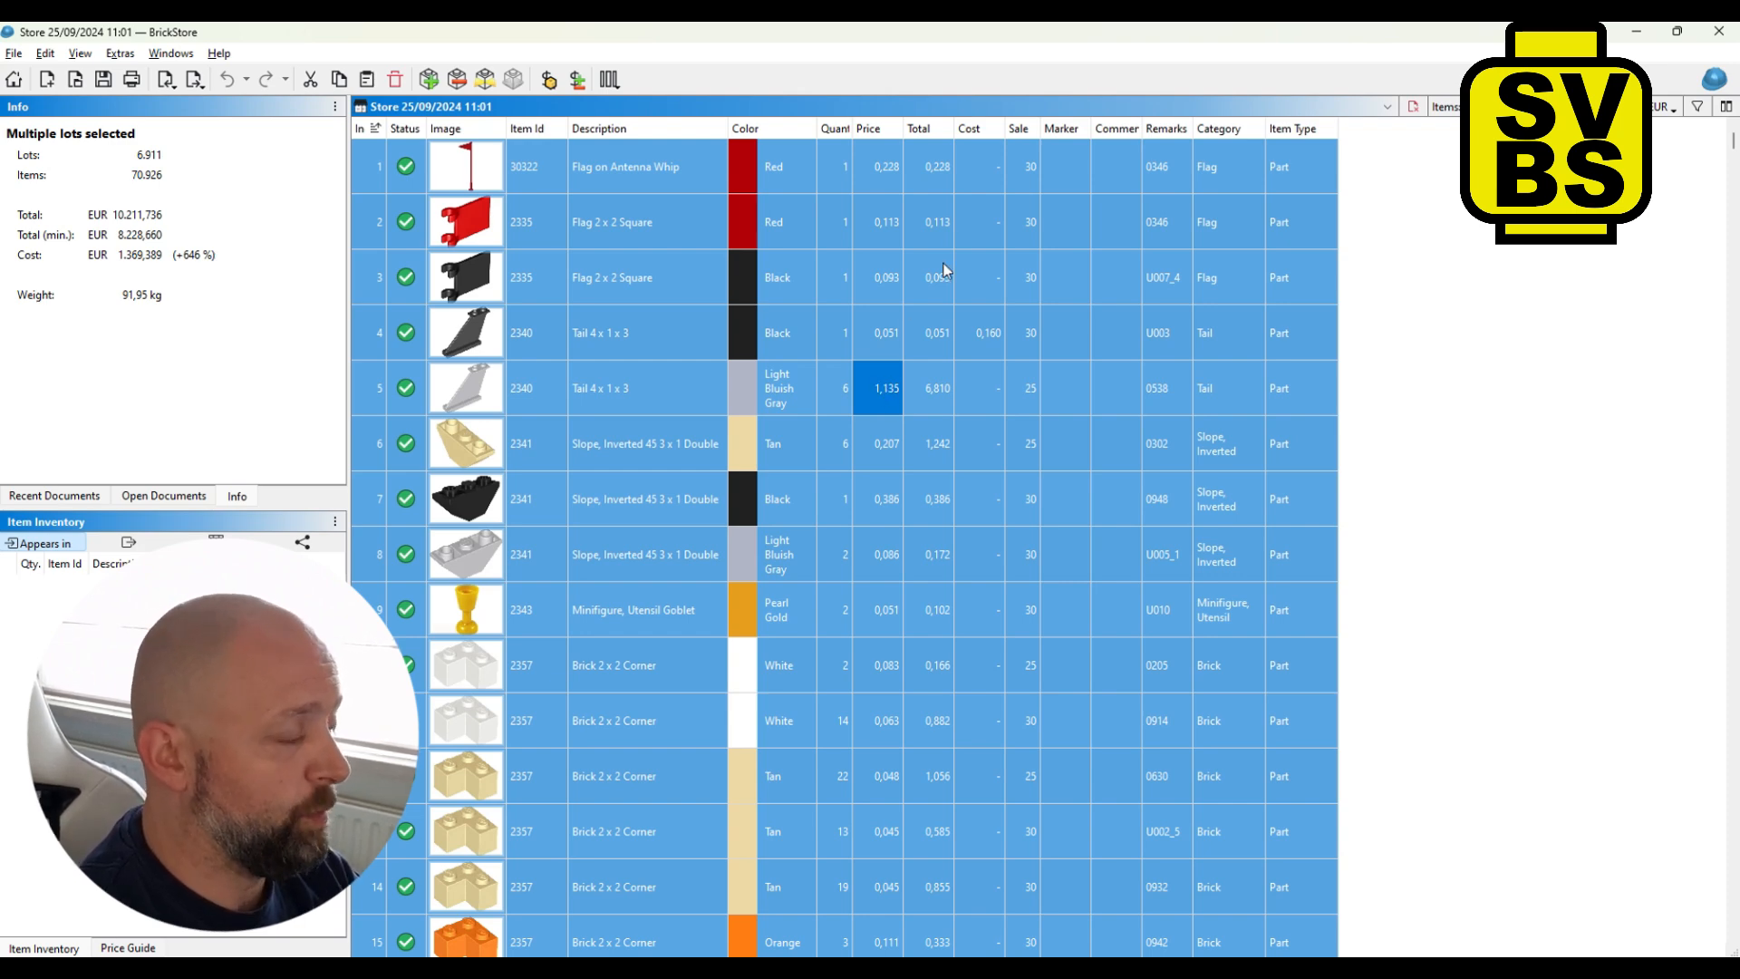
{"action": "left_click", "coordinate": [549, 81]}
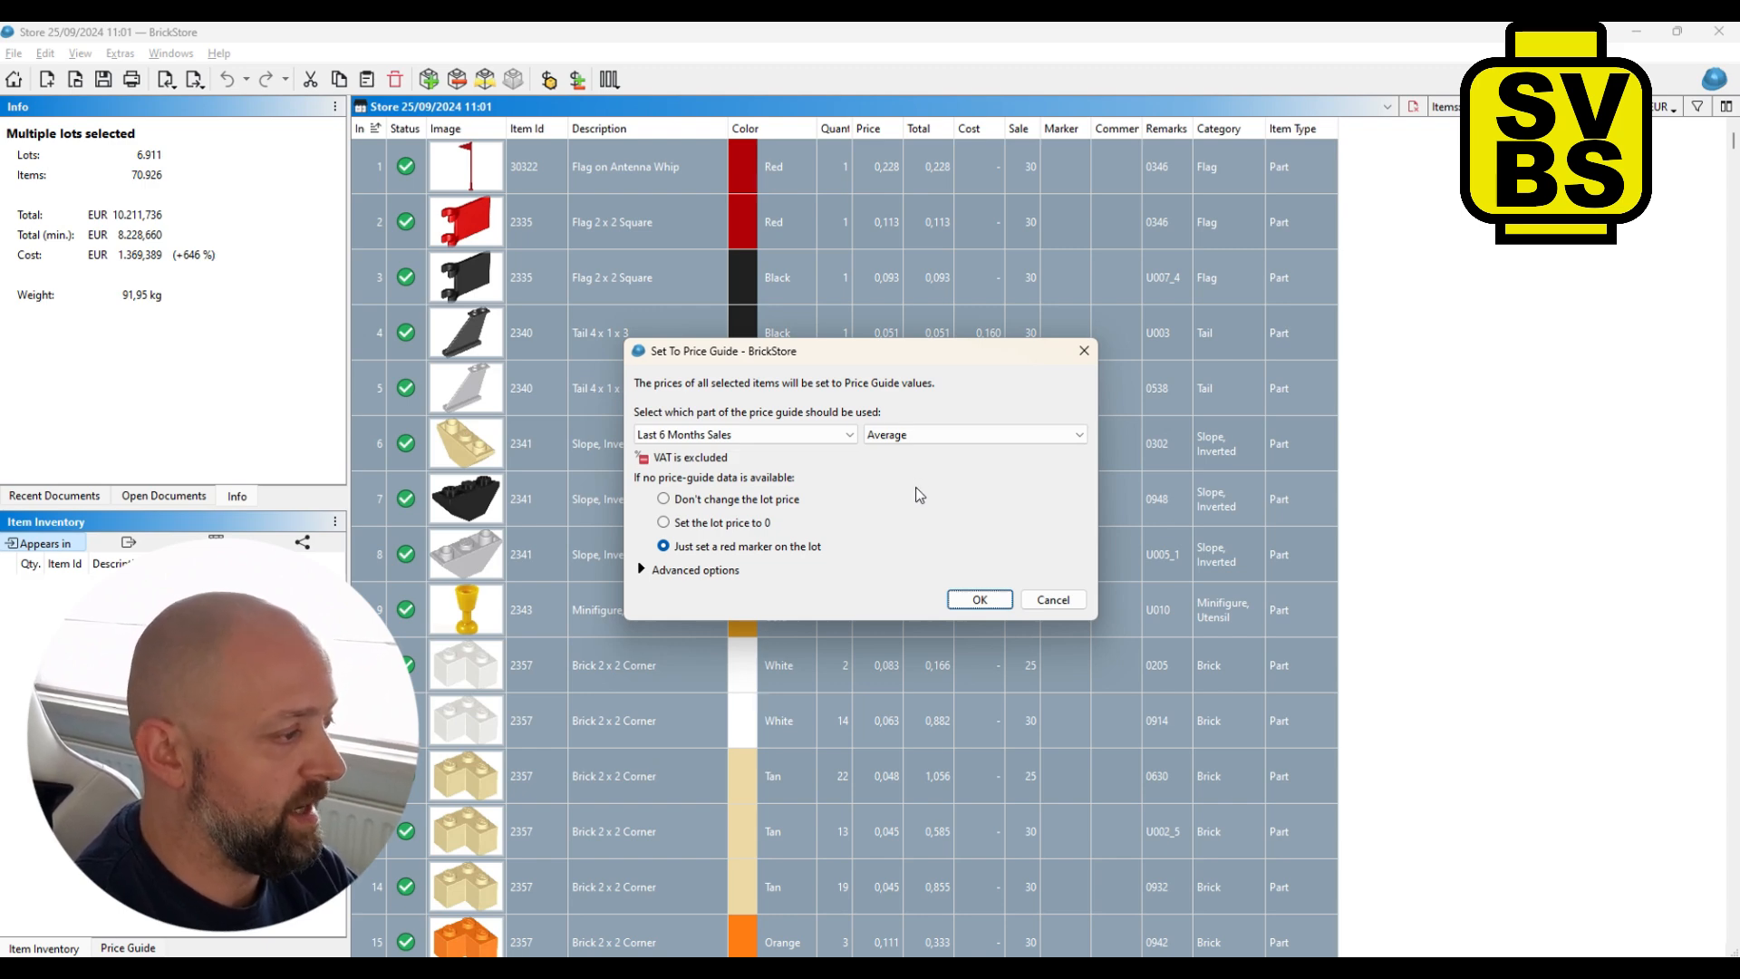
{"action": "left_click", "coordinate": [664, 499]}
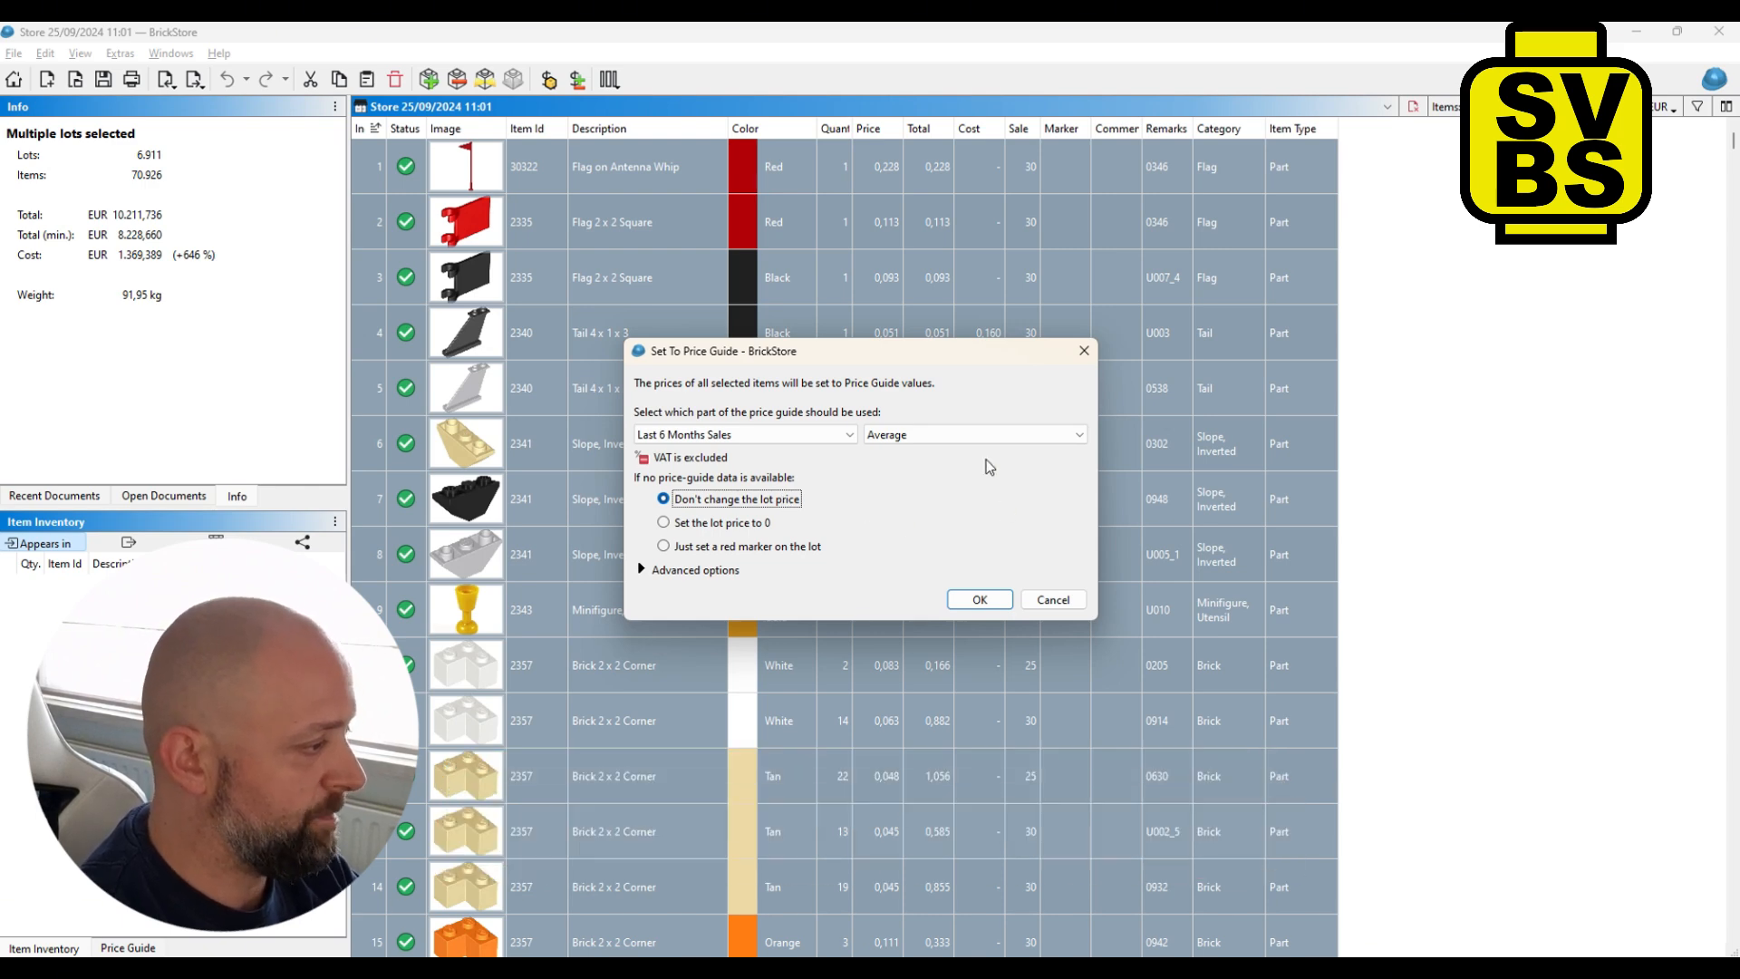
{"action": "left_click", "coordinate": [980, 600]}
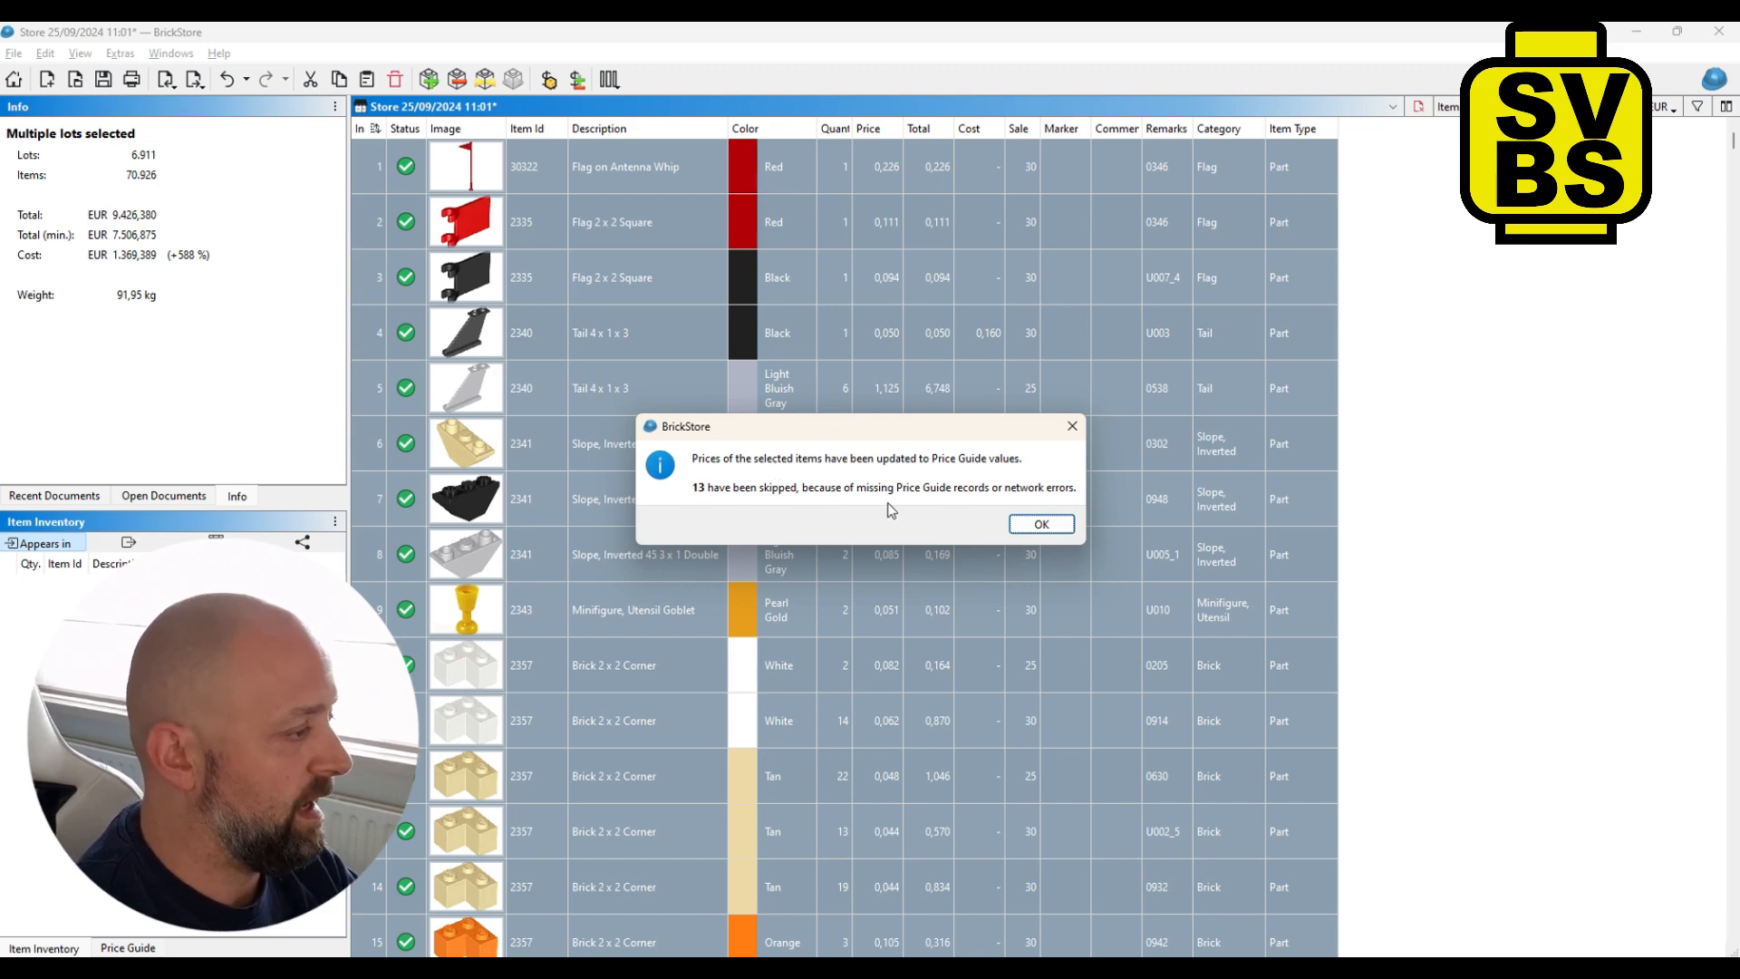
{"action": "left_click", "coordinate": [1044, 524]}
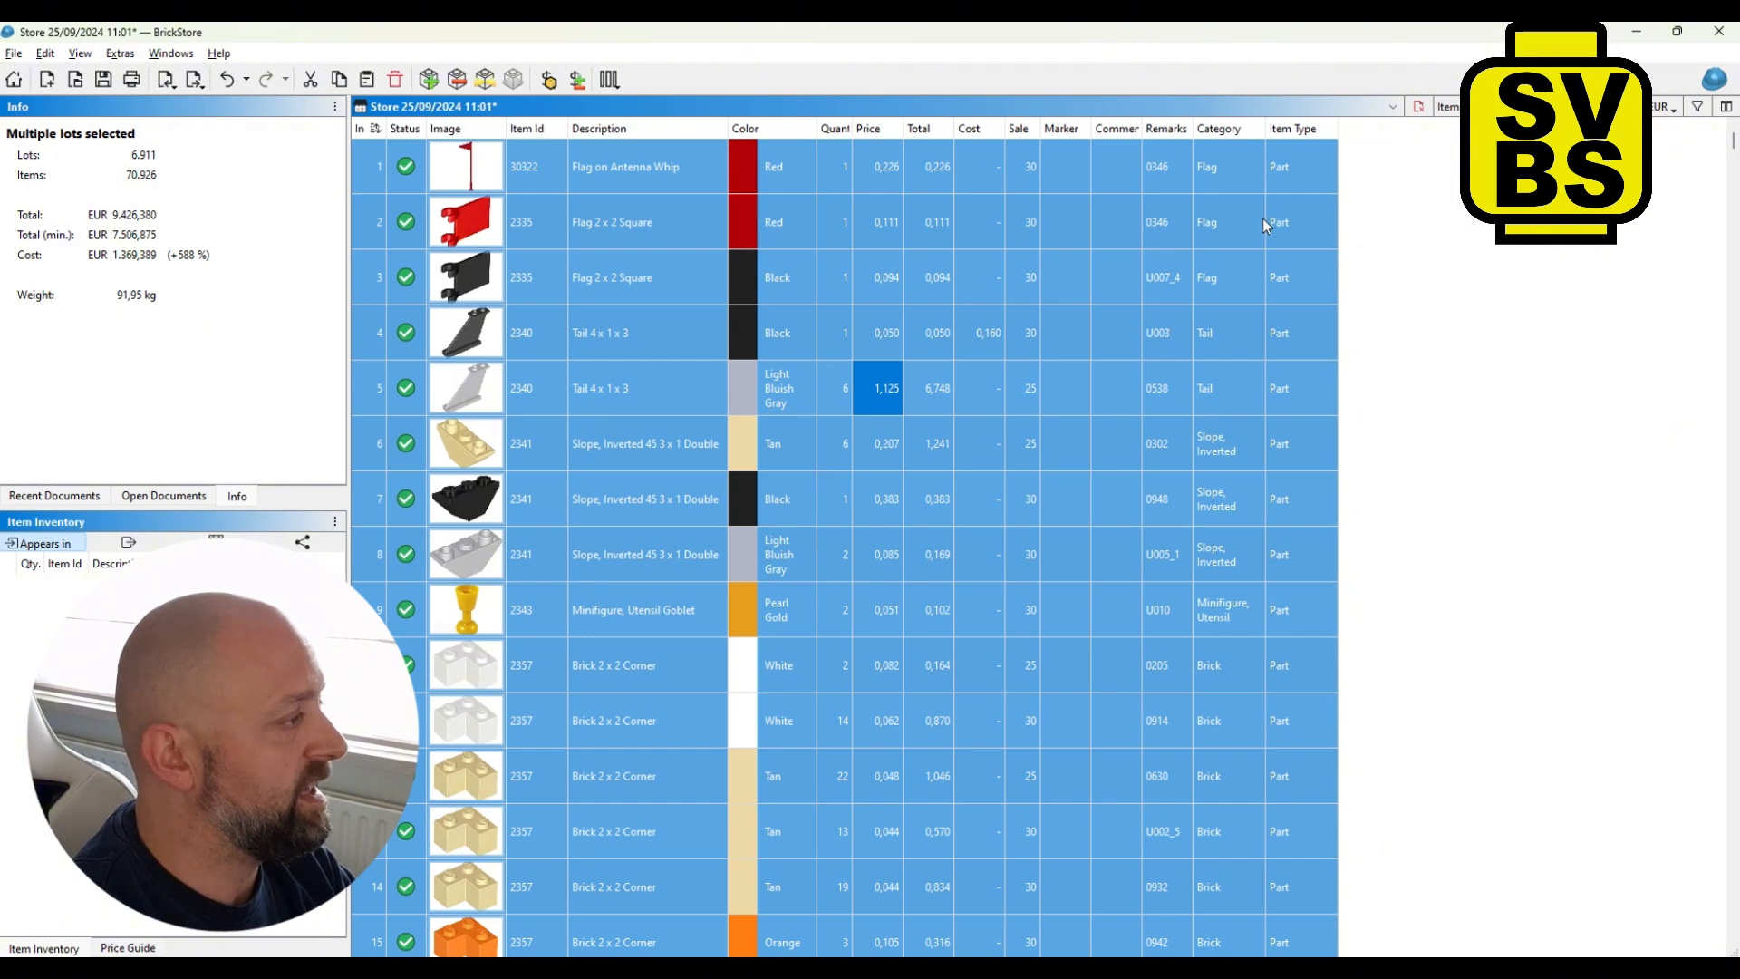
- Show the Orig. Price and Diff. Price columns in the inventory list
{"action": "right_click", "coordinate": [1239, 127]}
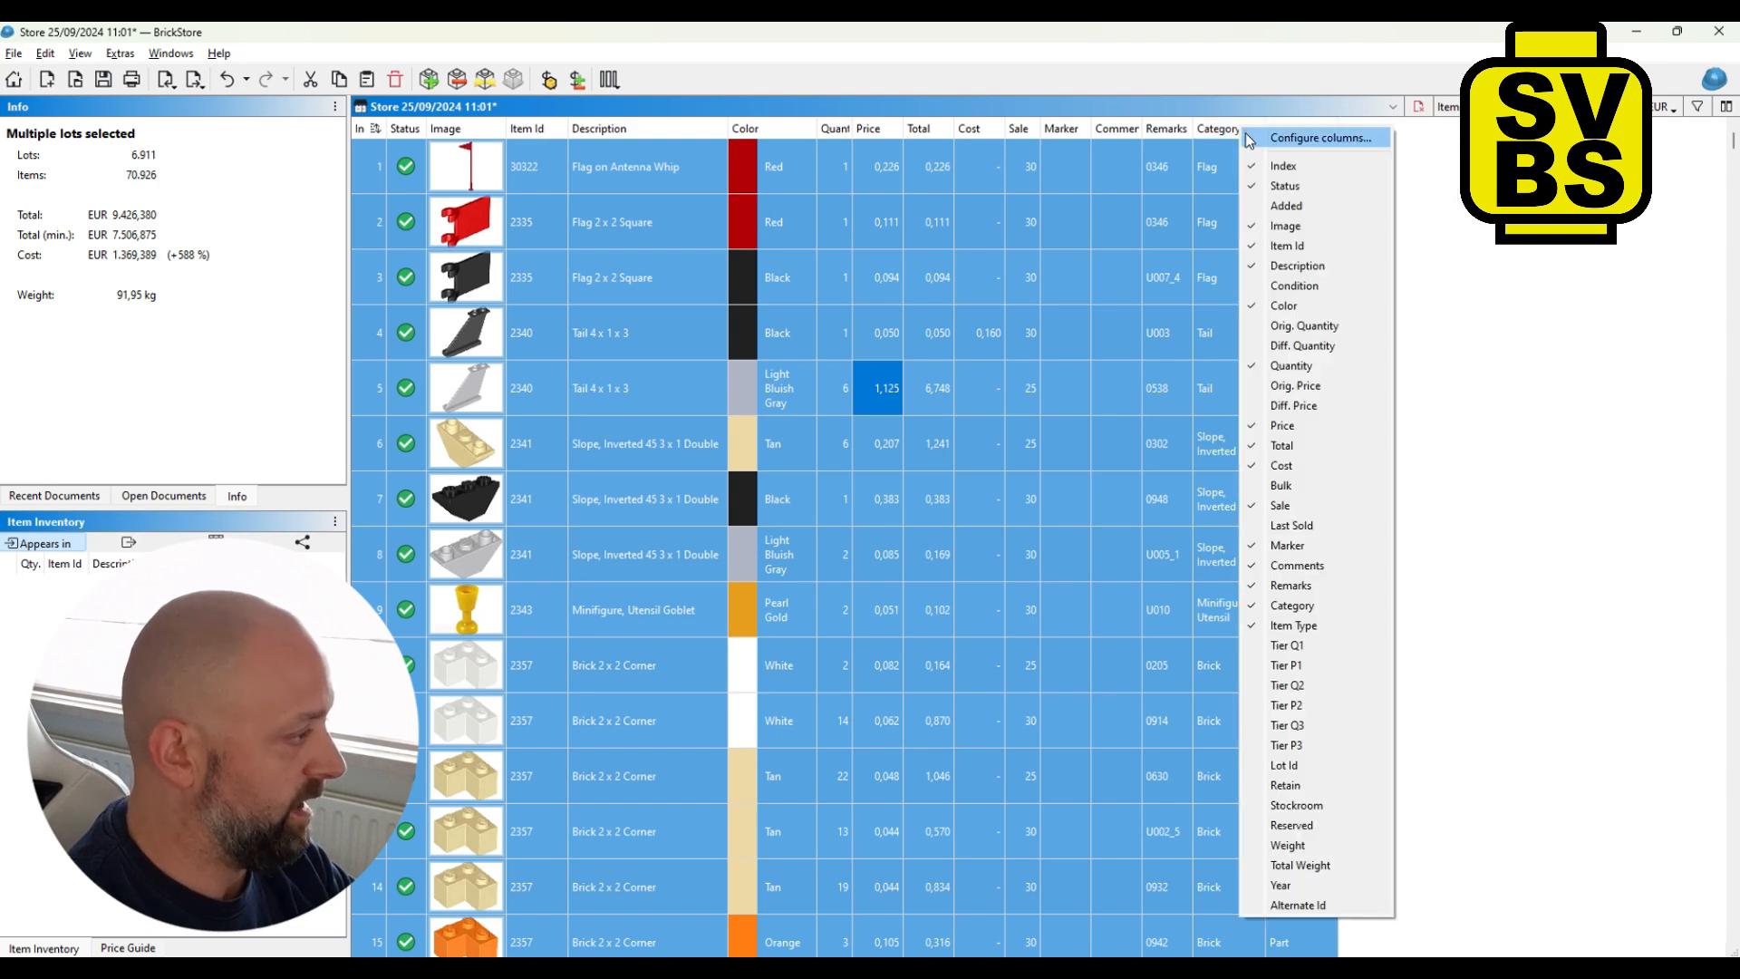
{"action": "left_click", "coordinate": [1279, 389]}
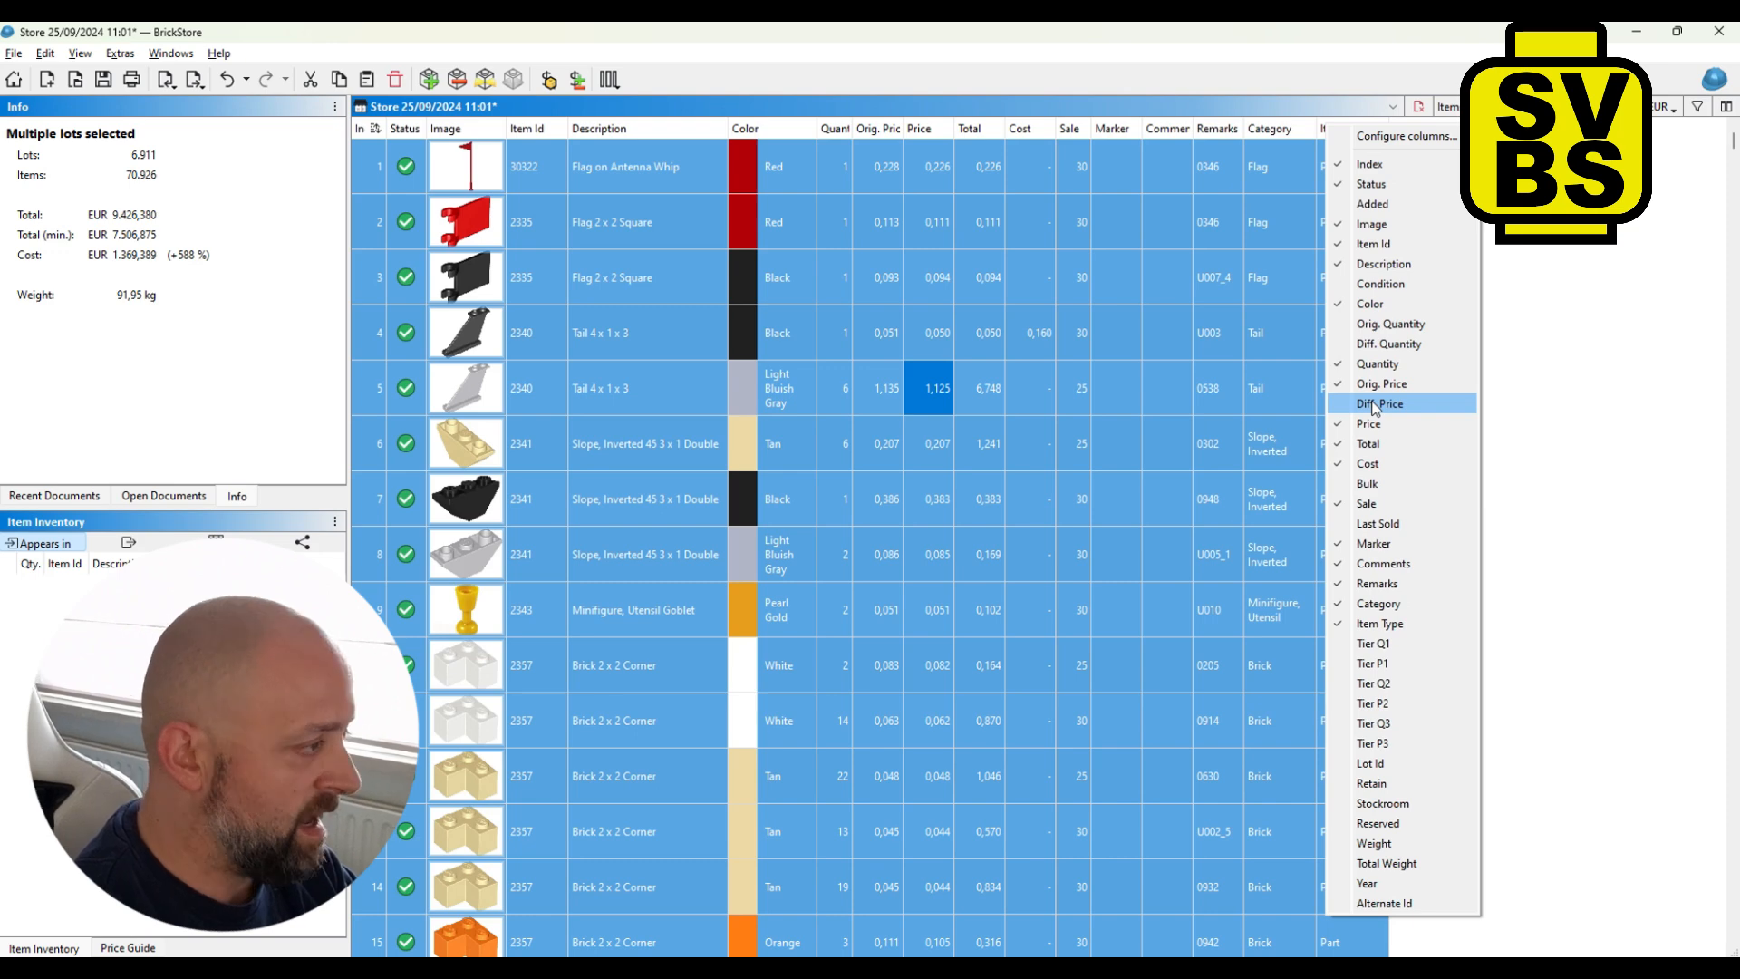
{"action": "left_click", "coordinate": [1375, 403]}
{"action": "left_click", "coordinate": [1210, 289]}
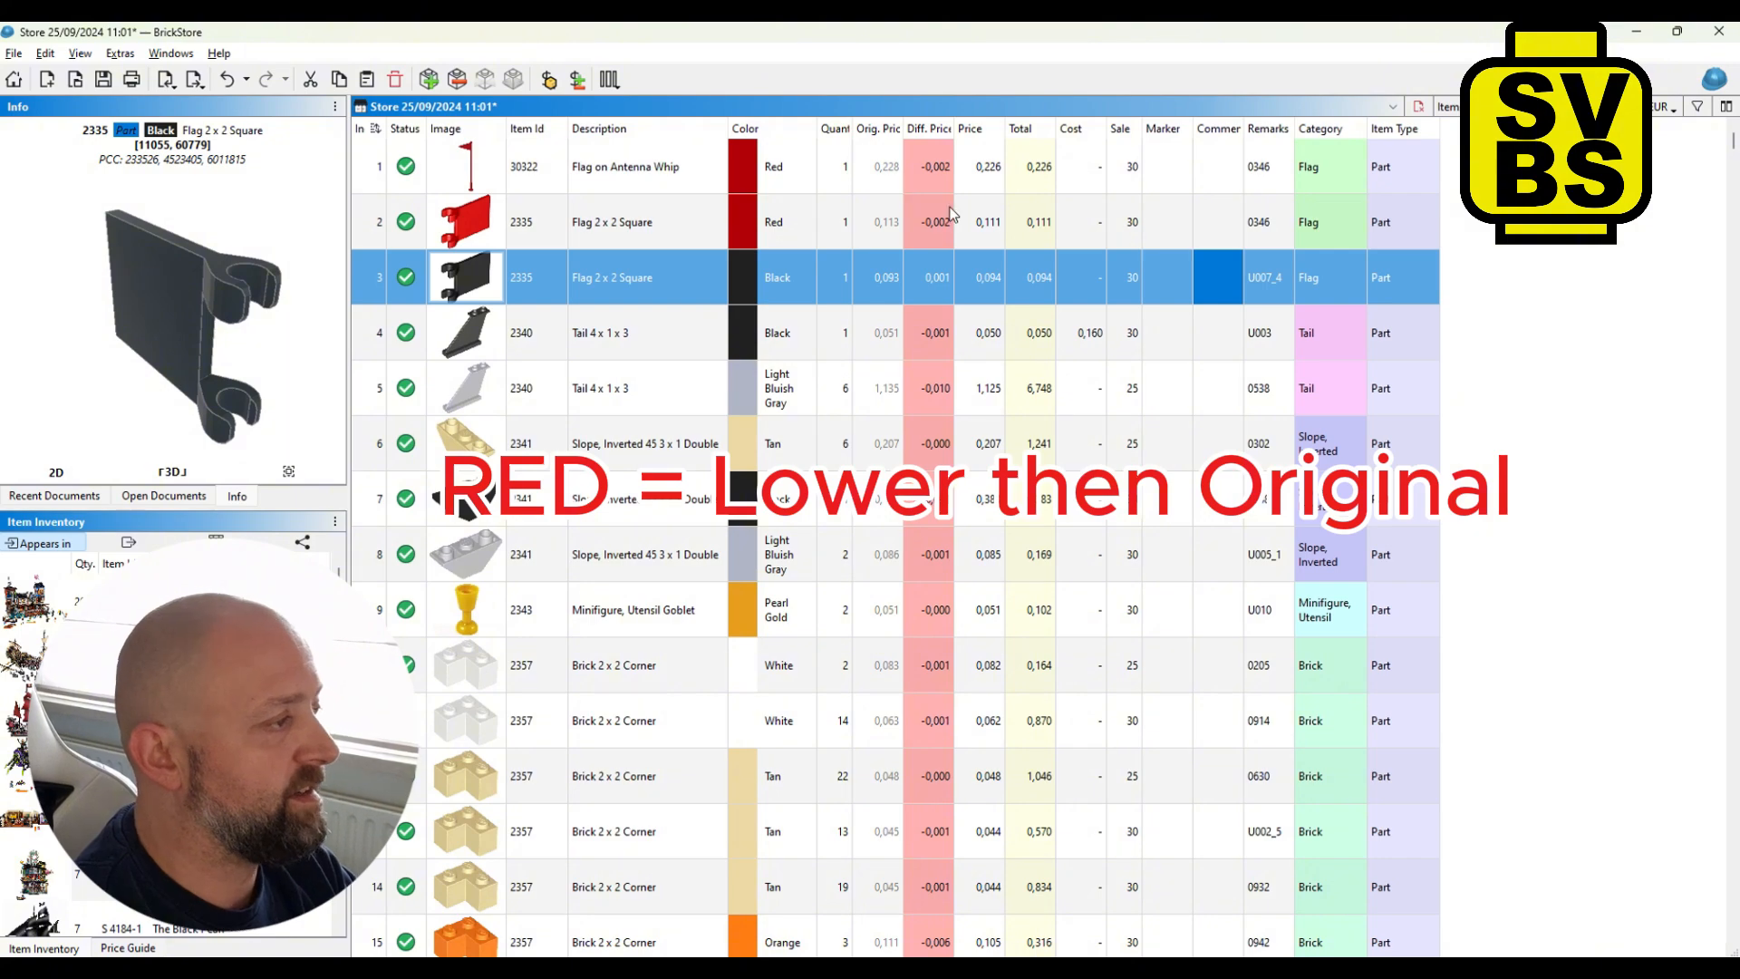
- Scroll through the list to review the price differences per lot
{"action": "scroll", "coordinate": [951, 313], "scroll_direction": "down", "scroll_amount": 3}
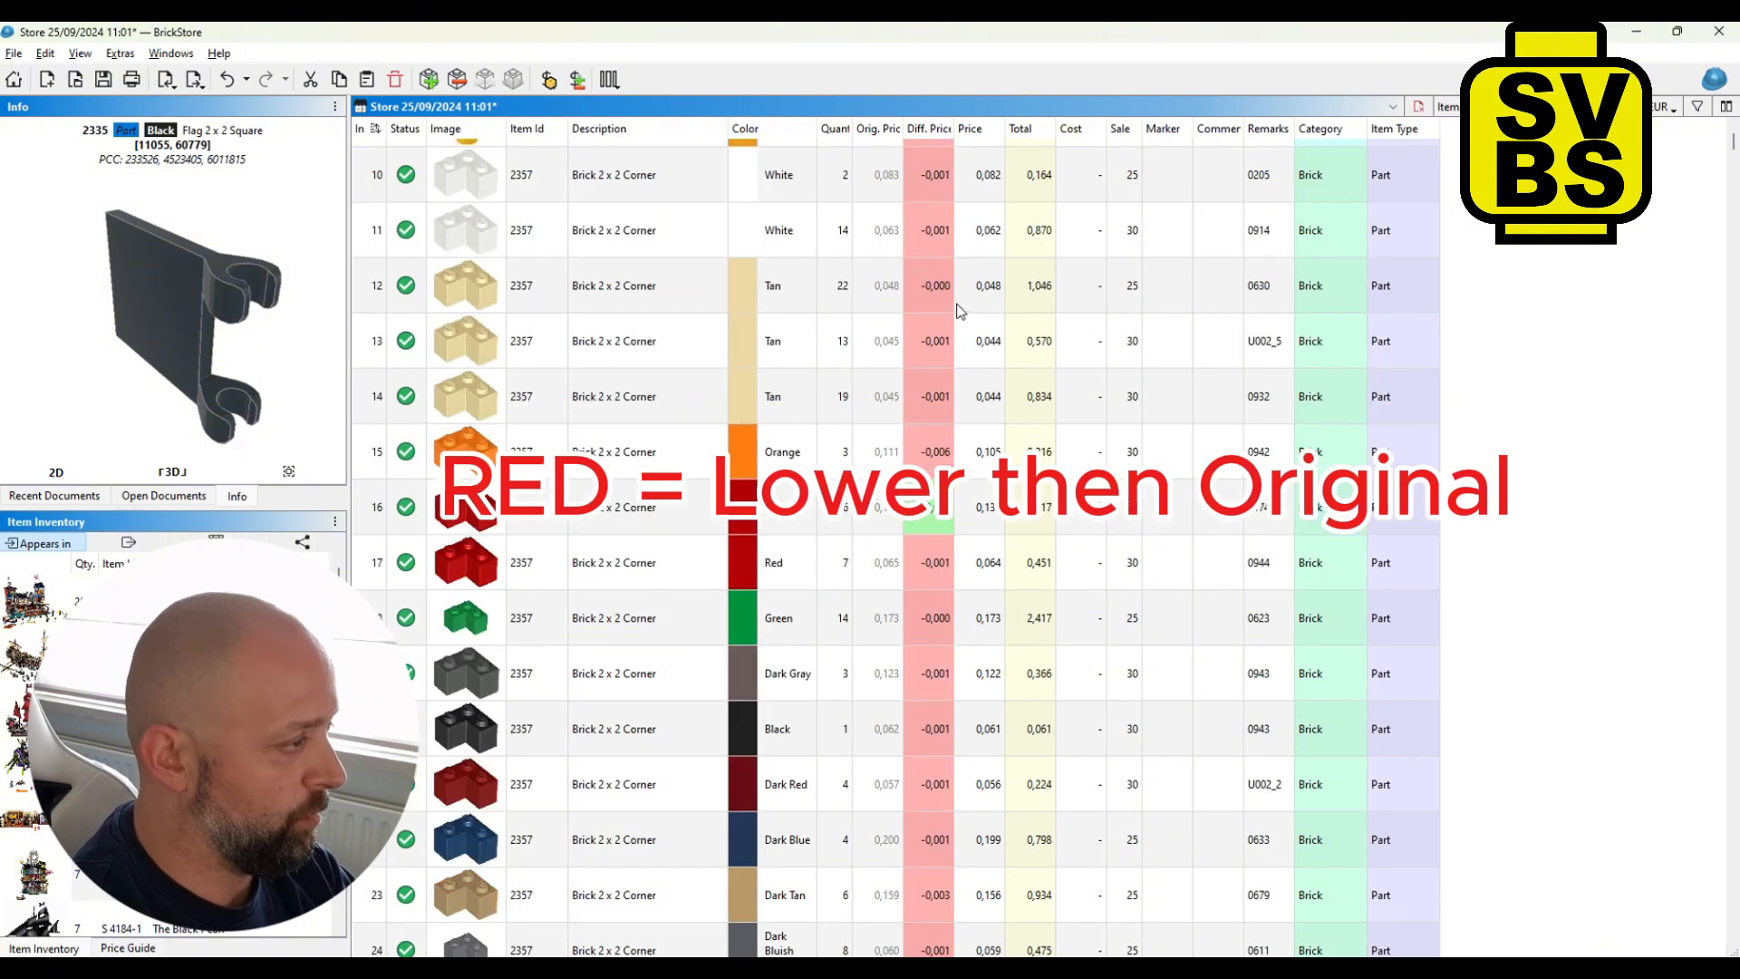
{"action": "scroll", "coordinate": [965, 304], "scroll_direction": "down", "scroll_amount": 4}
{"action": "scroll", "coordinate": [968, 299], "scroll_direction": "down", "scroll_amount": 13}
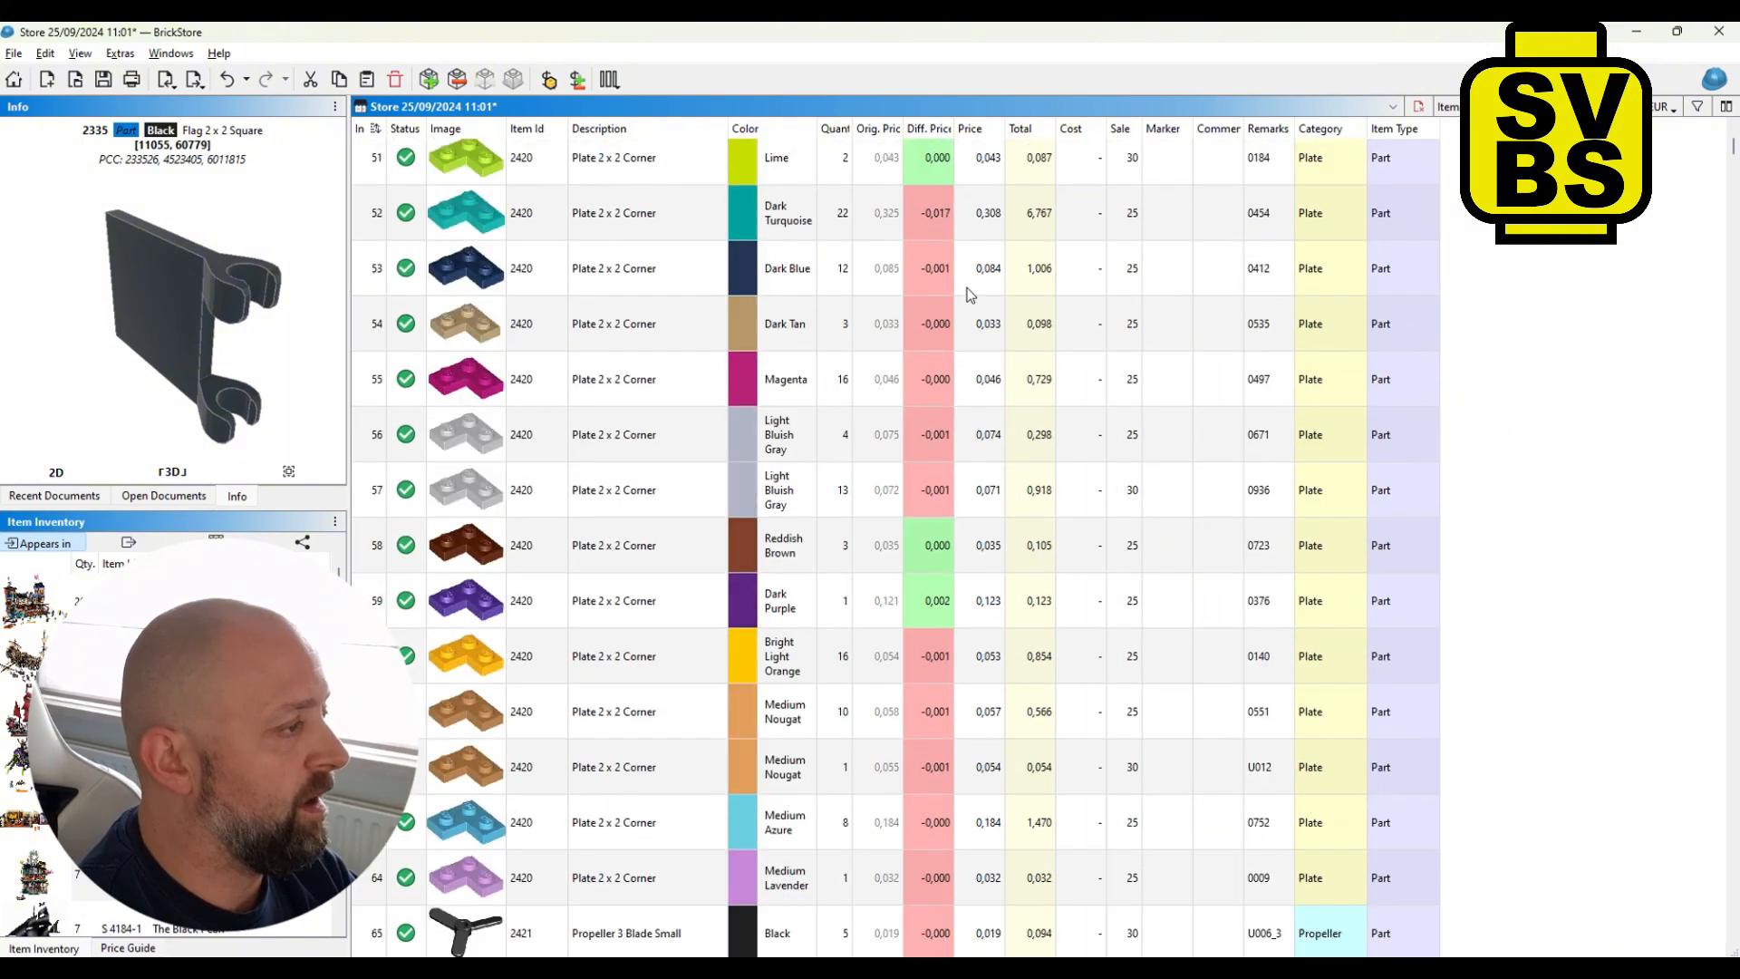
{"action": "scroll", "coordinate": [968, 294], "scroll_direction": "down", "scroll_amount": 3}
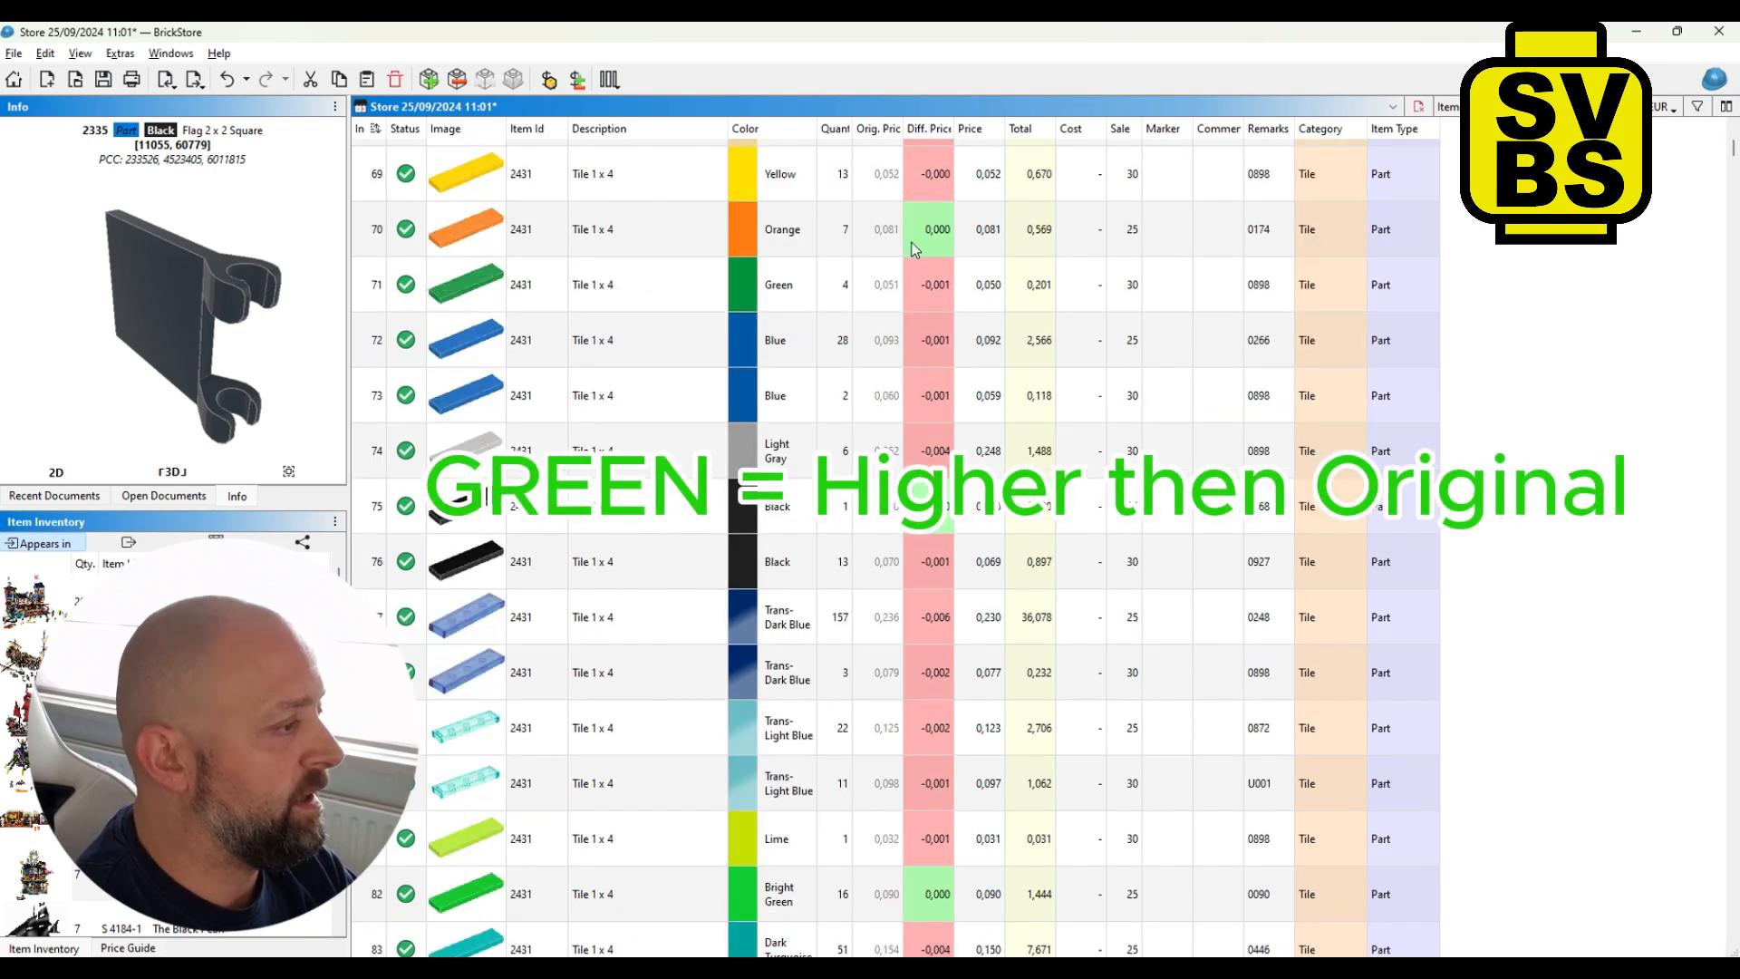
{"action": "scroll", "coordinate": [925, 253], "scroll_direction": "down", "scroll_amount": 2}
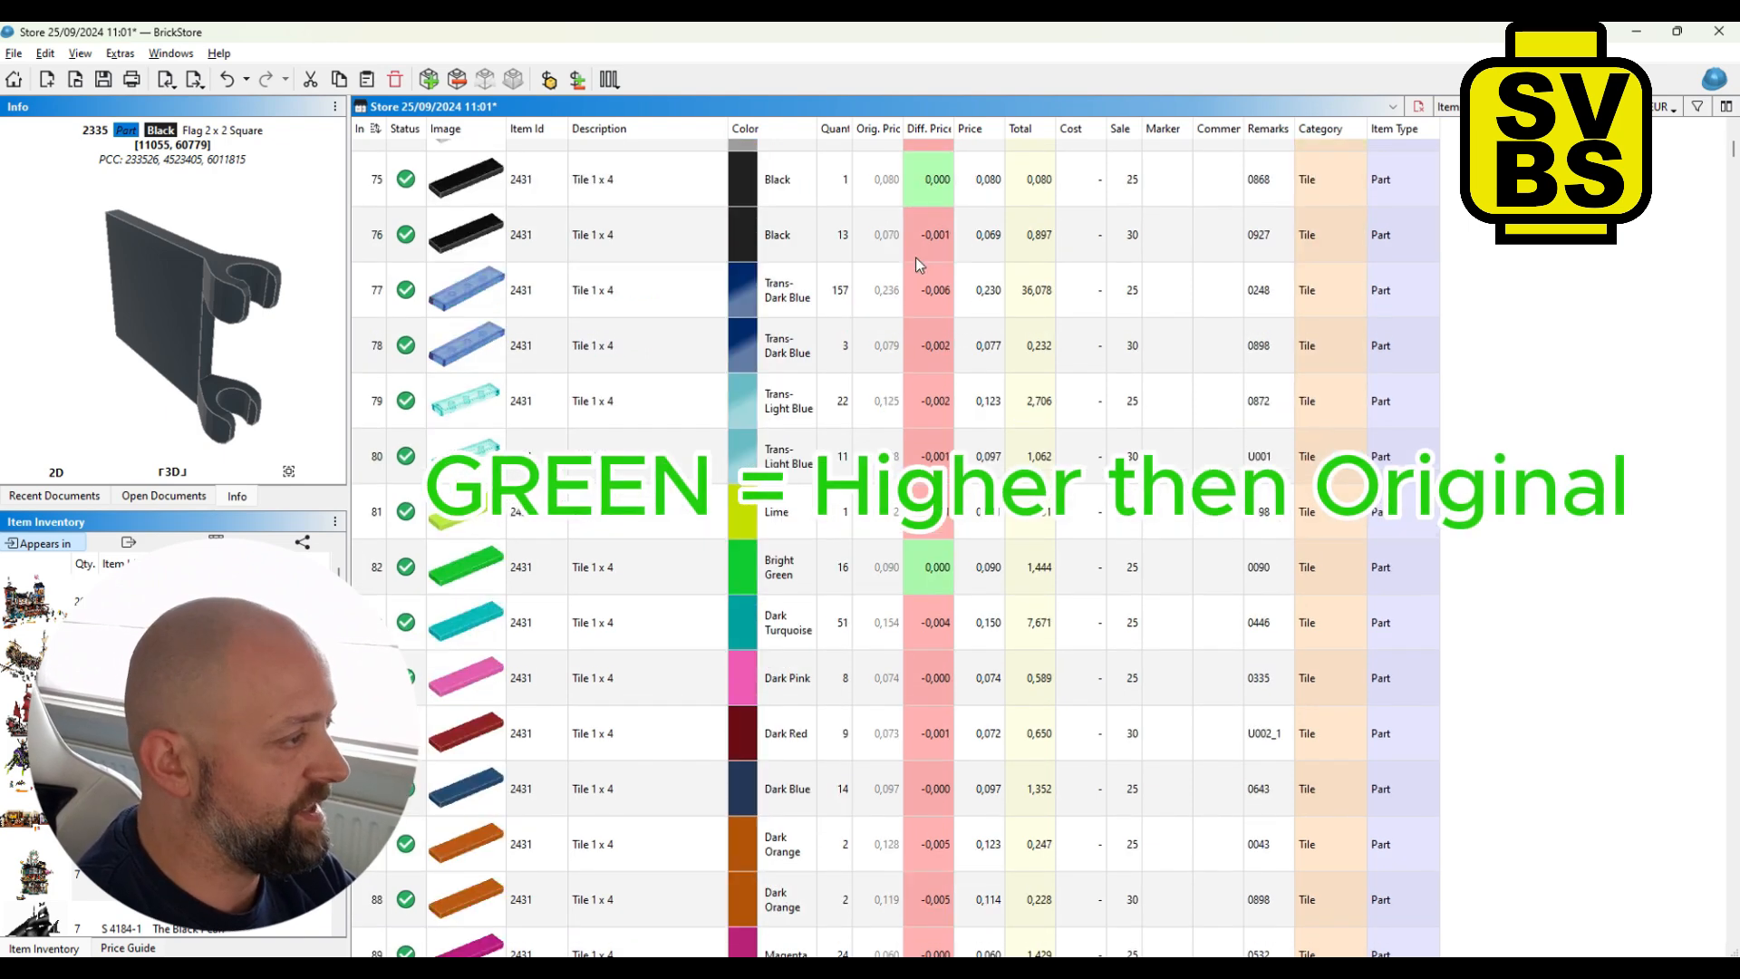
{"action": "scroll", "coordinate": [922, 263], "scroll_direction": "down", "scroll_amount": 4}
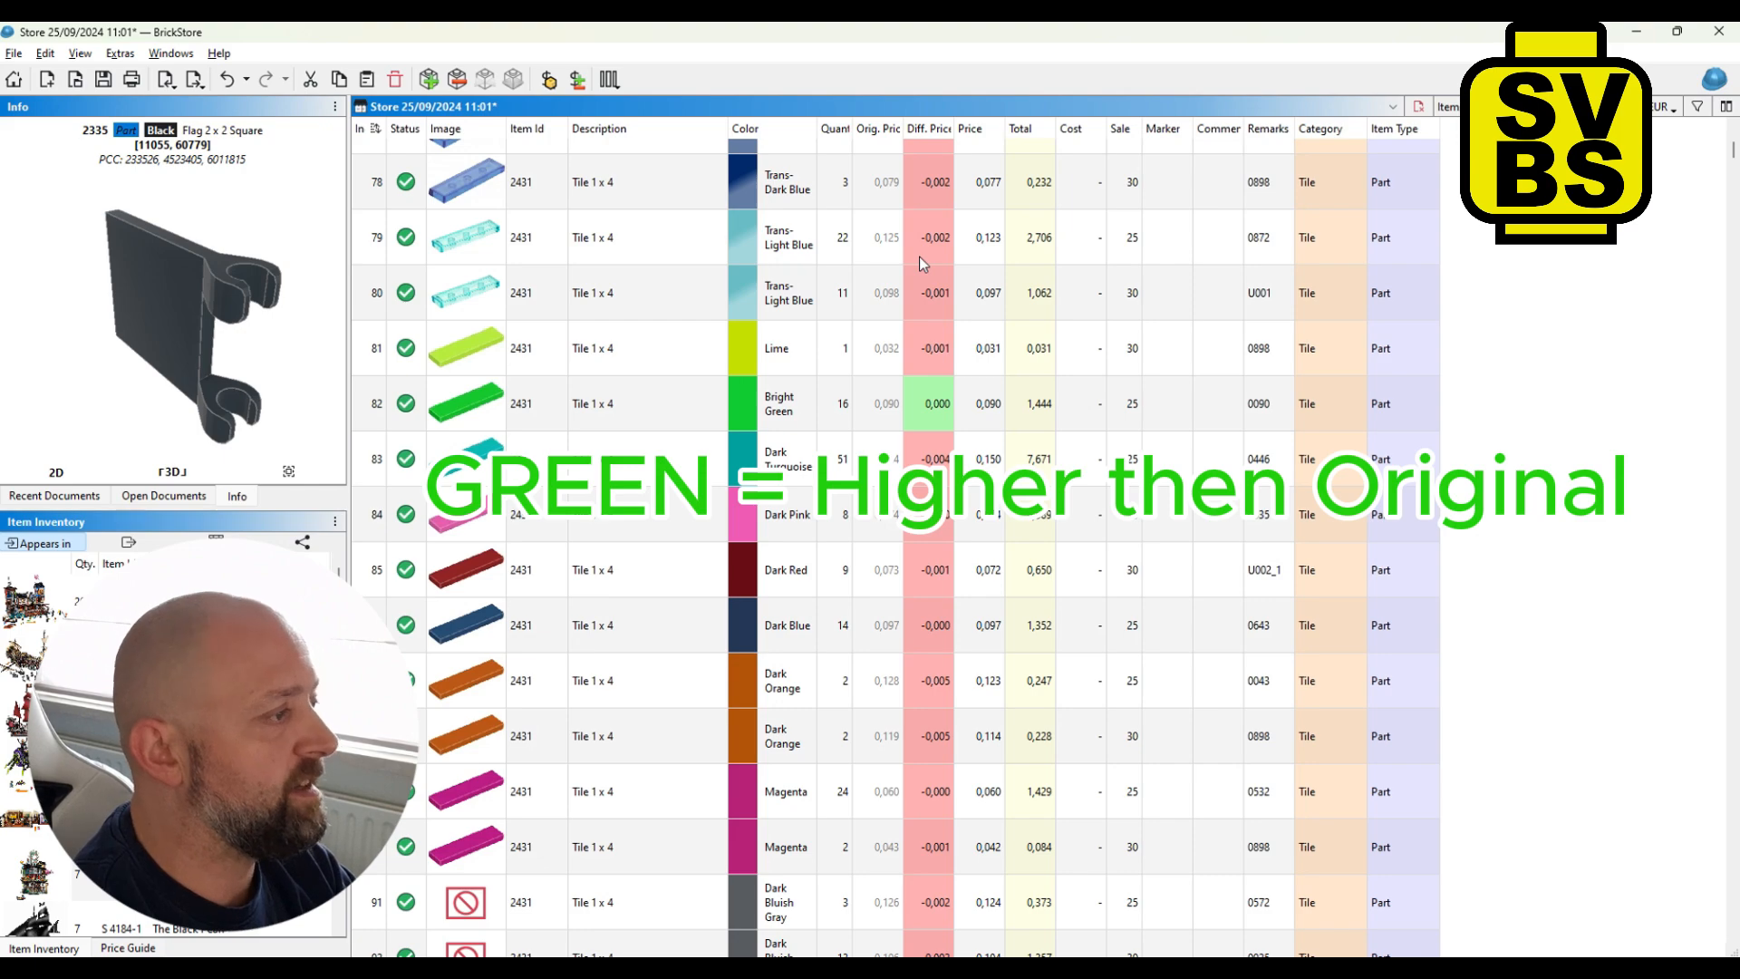
{"action": "scroll", "coordinate": [918, 257], "scroll_direction": "down", "scroll_amount": 3}
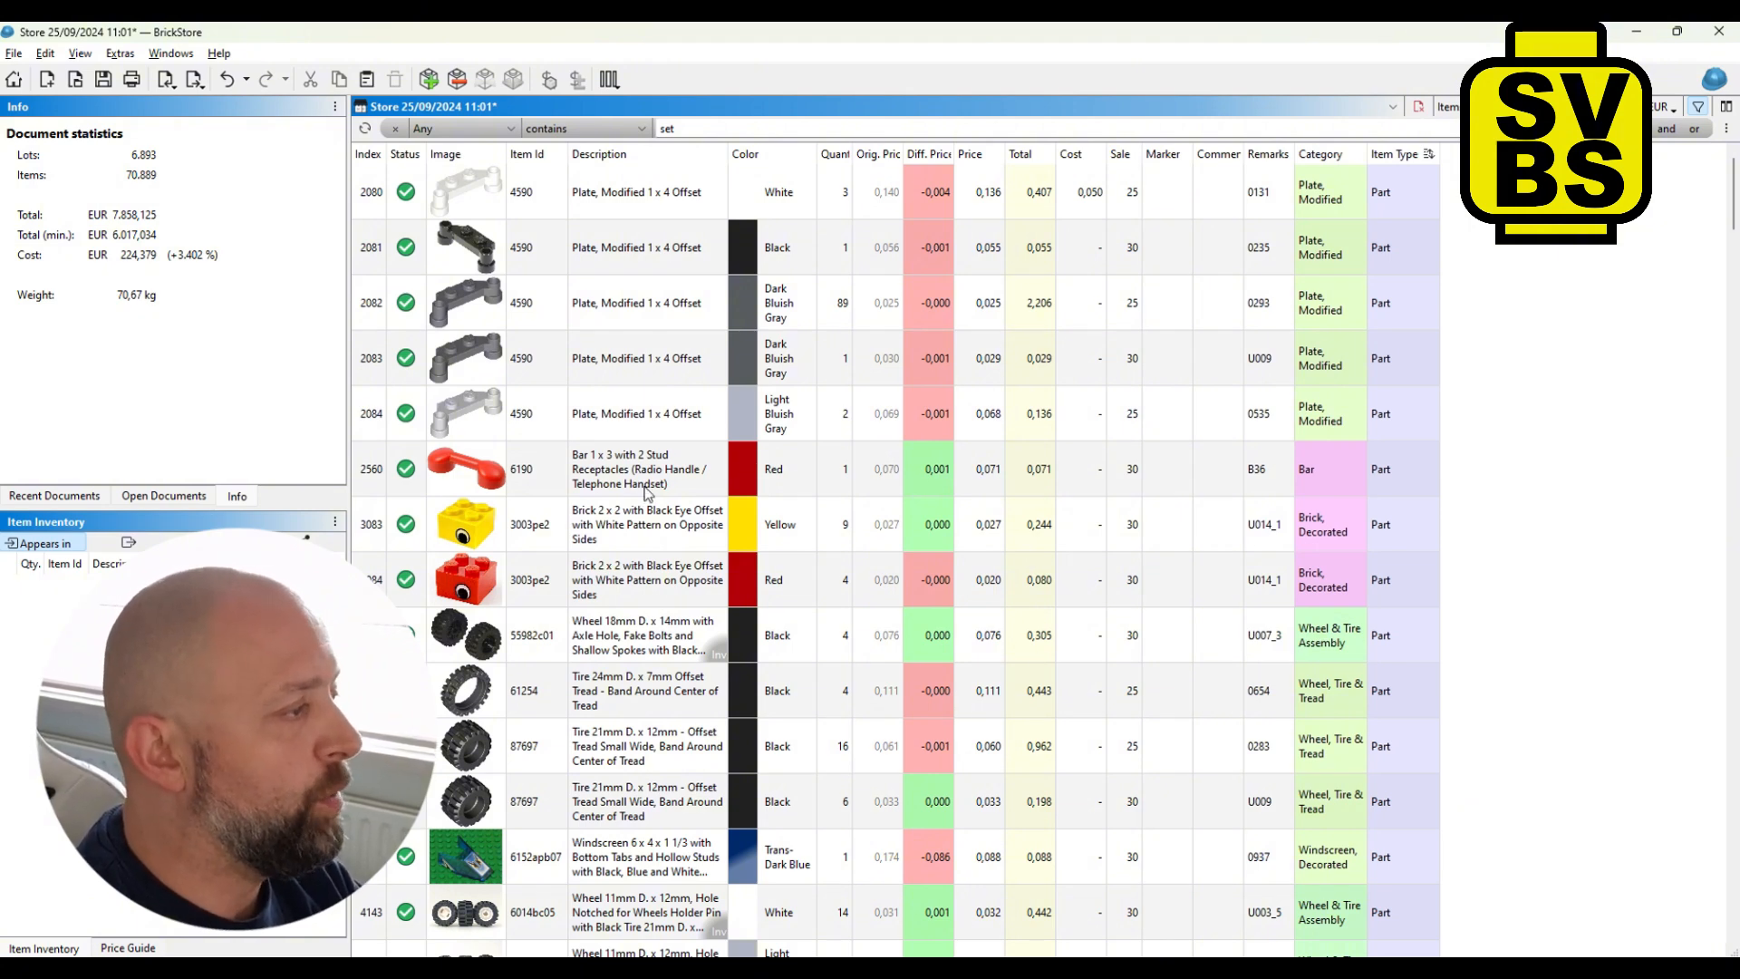
- Select all lots in the filtered list and export them as BrickLink Mass-Update XML to the clipboard
{"action": "left_click", "coordinate": [1081, 311]}
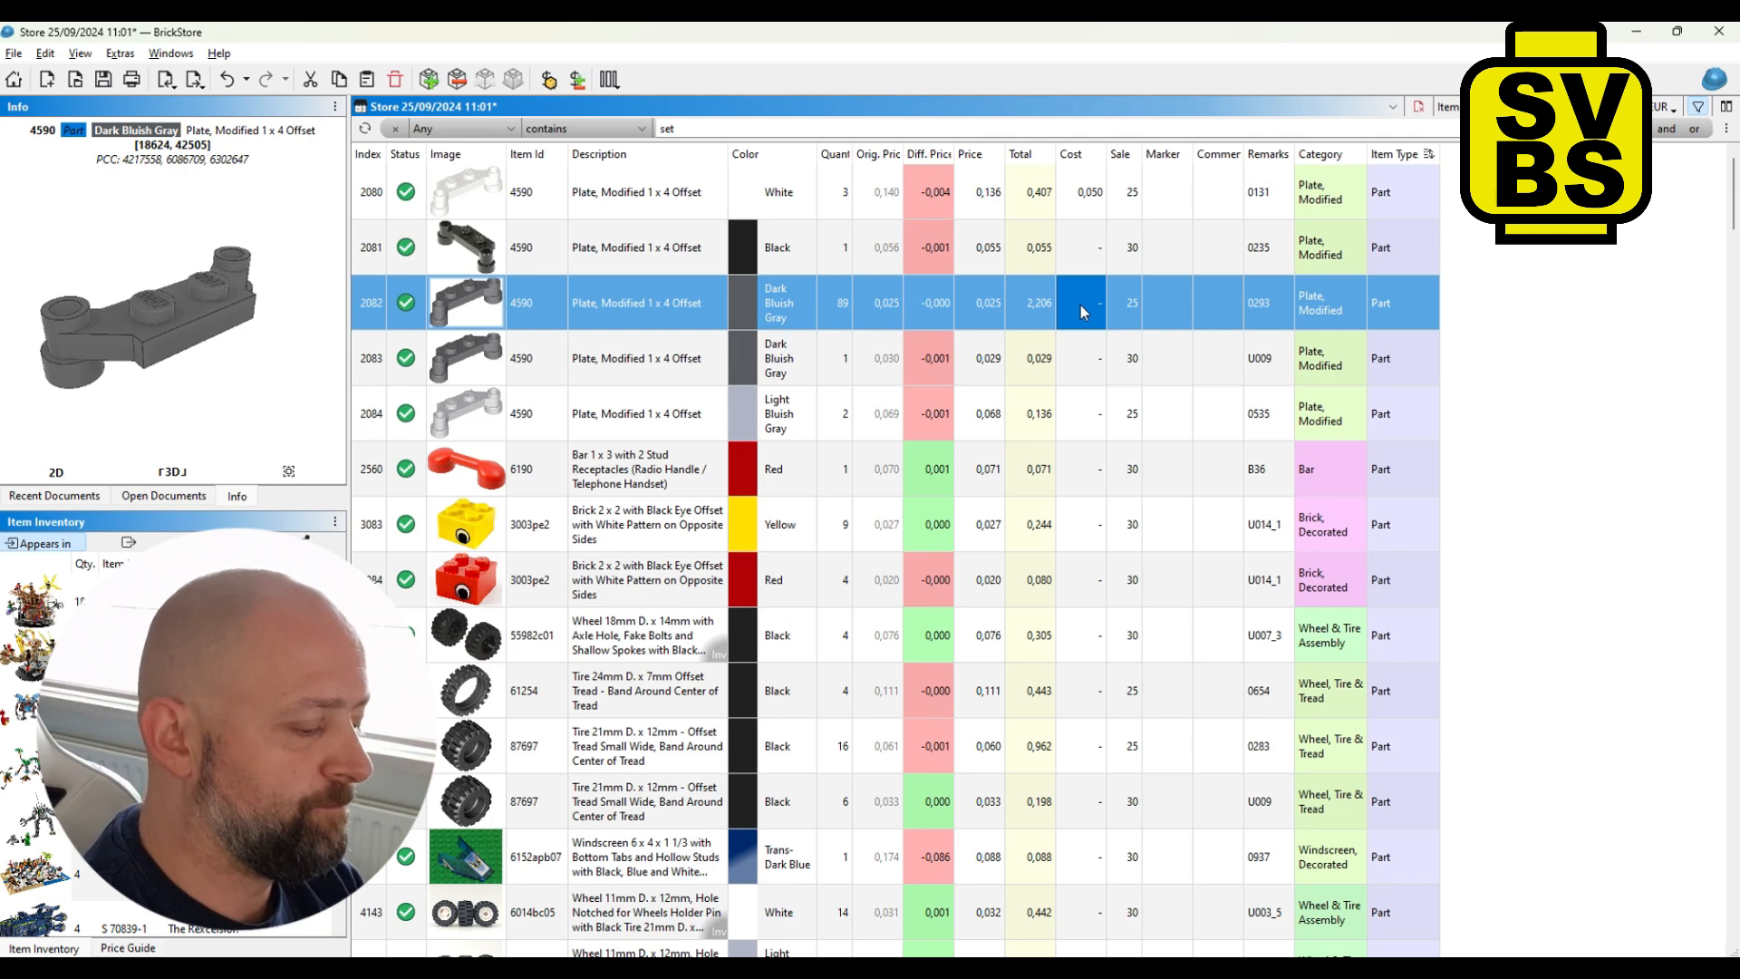
{"action": "key", "text": "ctrl+a"}
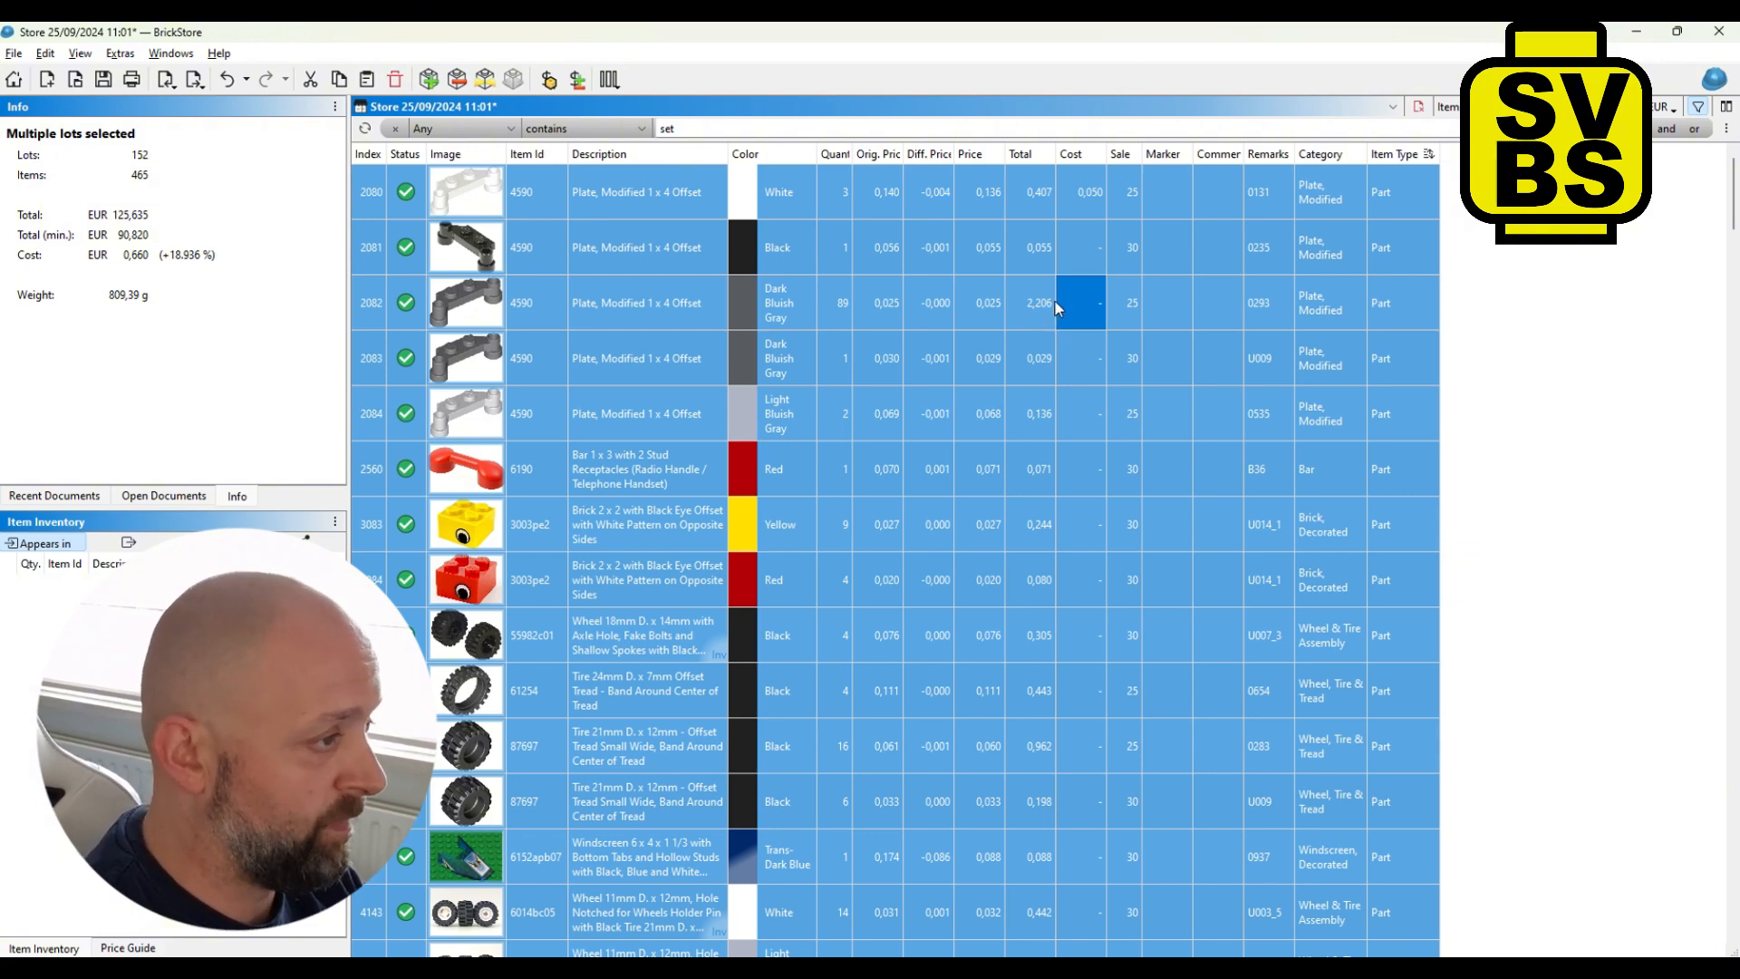
{"action": "left_click", "coordinate": [194, 84]}
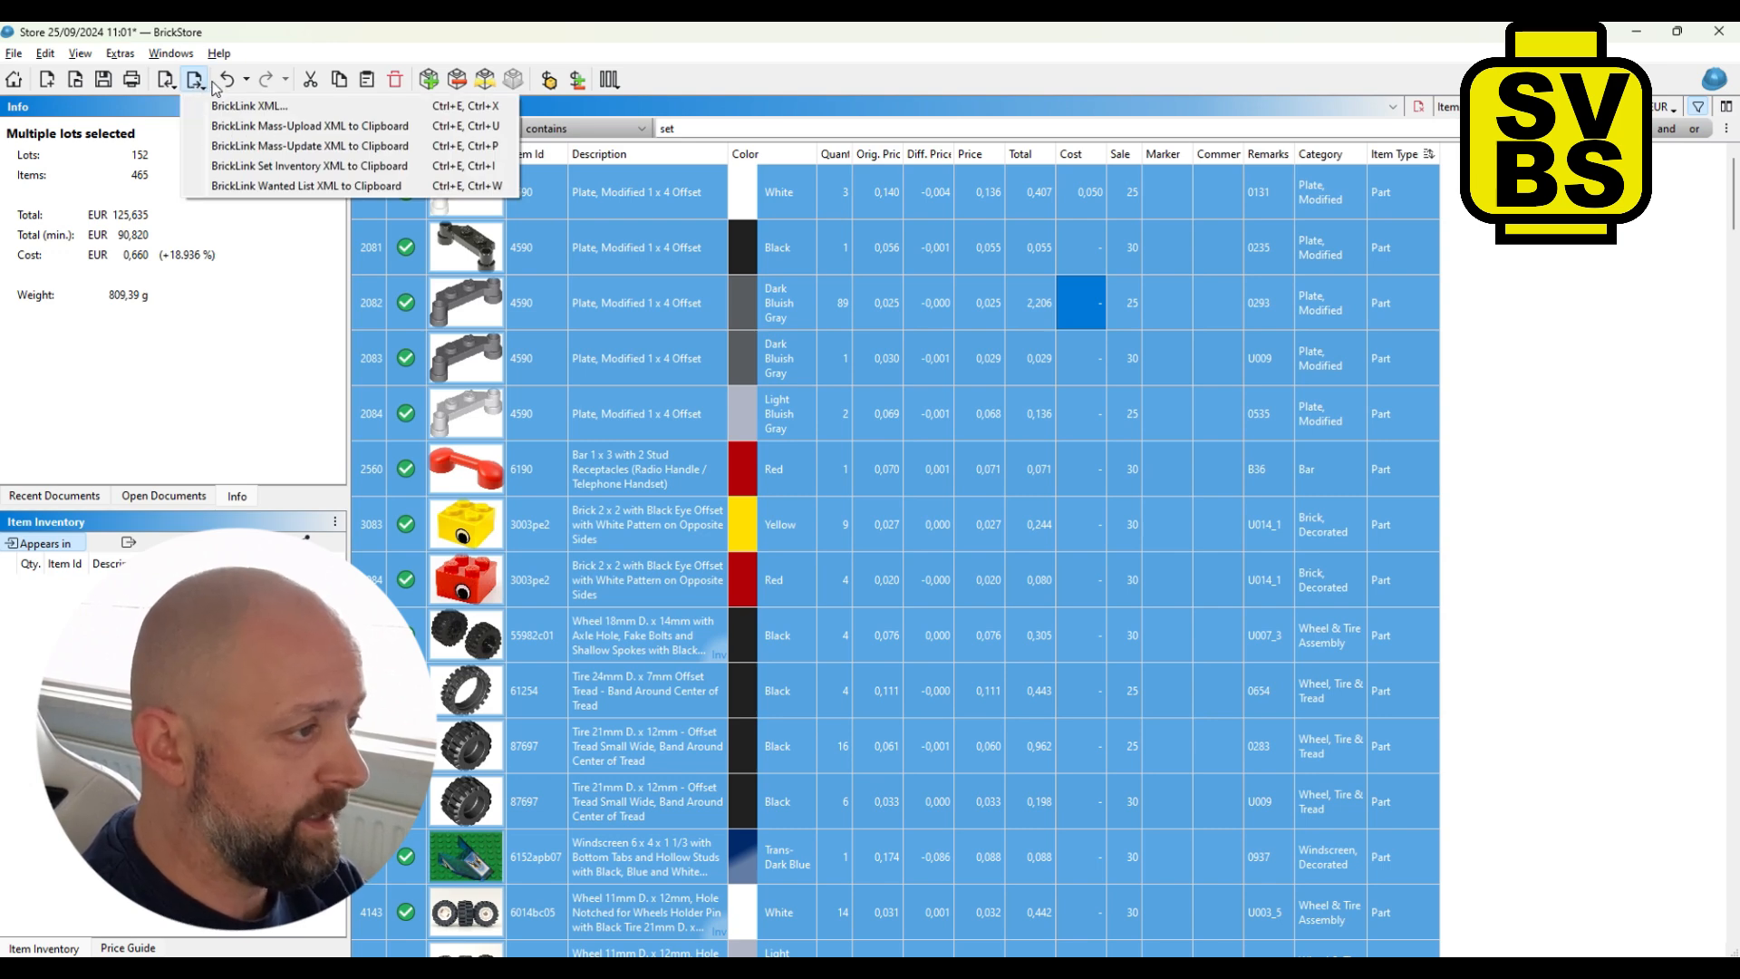
{"action": "left_click", "coordinate": [326, 147]}
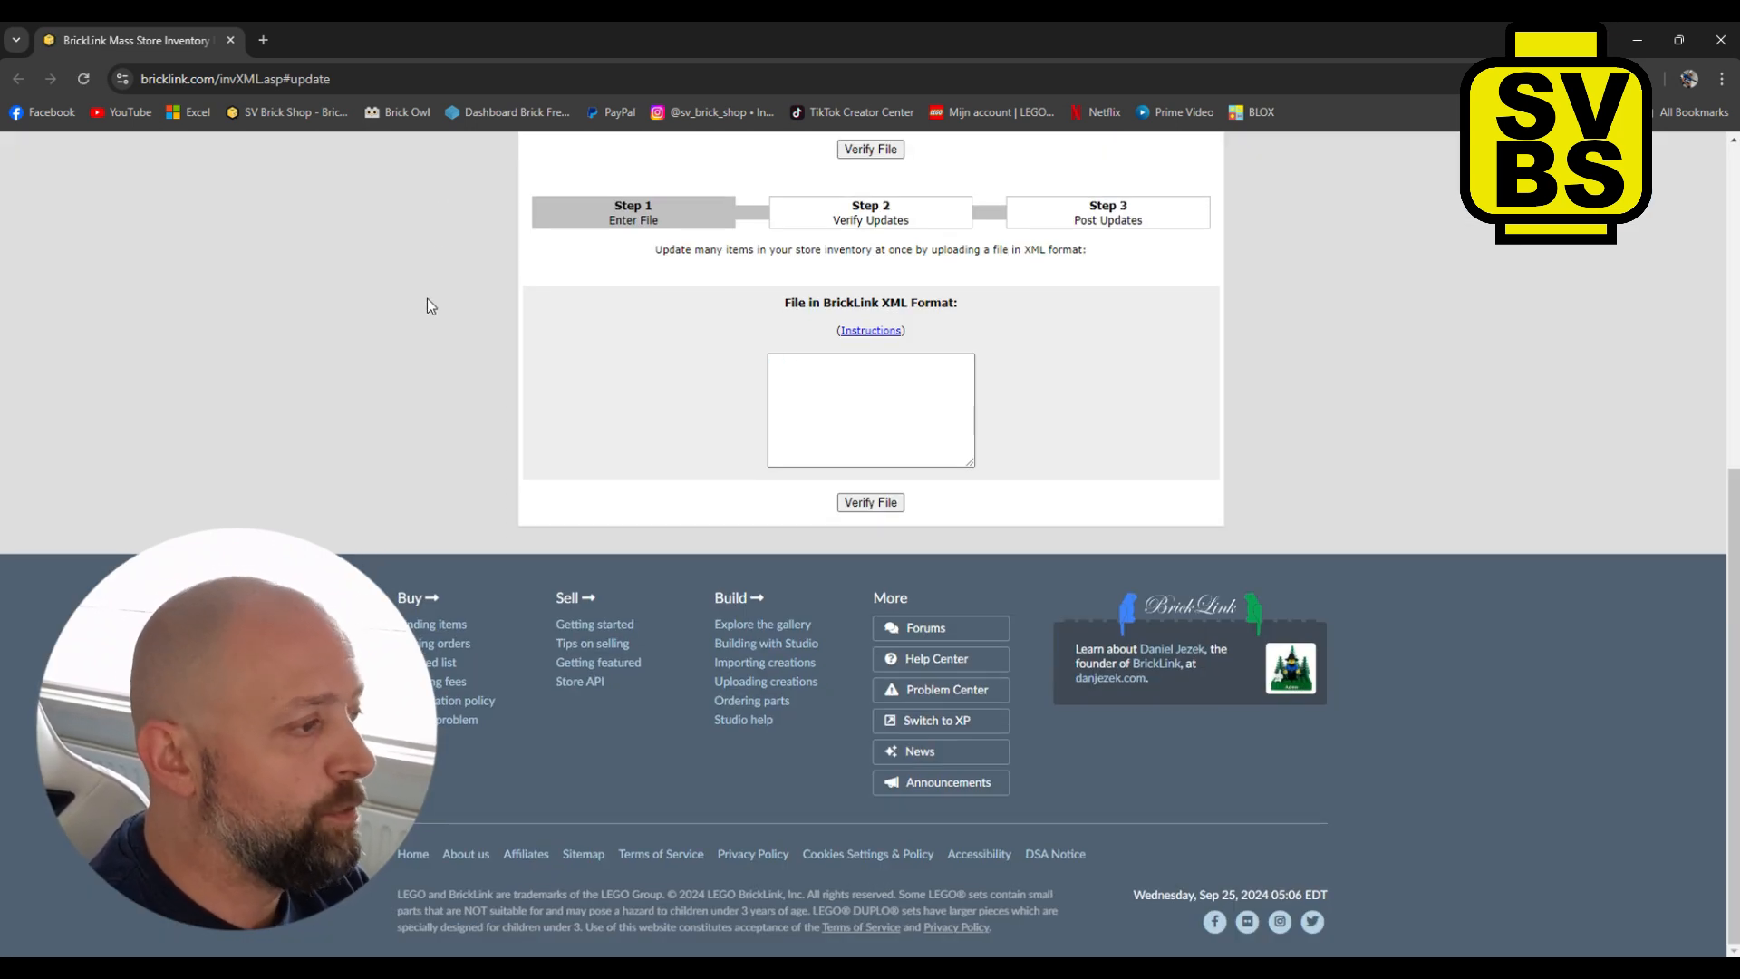
- On the BrickLink mass store inventory page, paste the XML into the update file field and verify the file
{"action": "scroll", "coordinate": [430, 305], "scroll_direction": "up", "scroll_amount": 6}
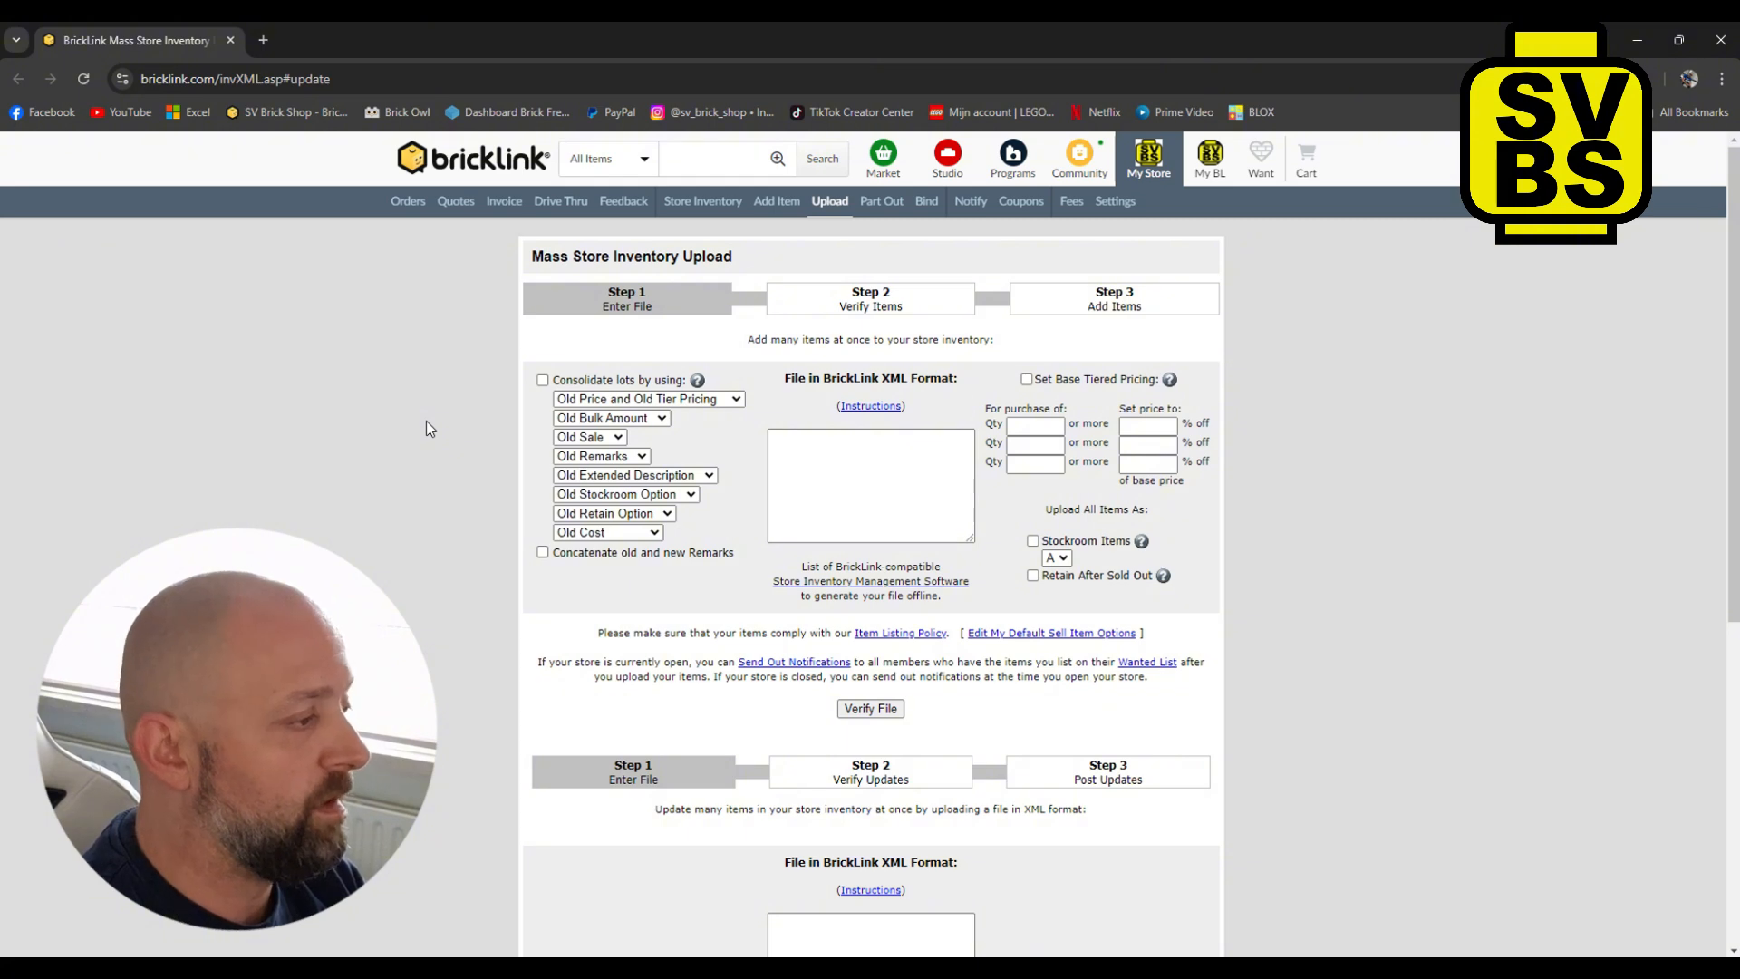
{"action": "scroll", "coordinate": [426, 420], "scroll_direction": "down", "scroll_amount": 3}
{"action": "scroll", "coordinate": [424, 430], "scroll_direction": "down", "scroll_amount": 1}
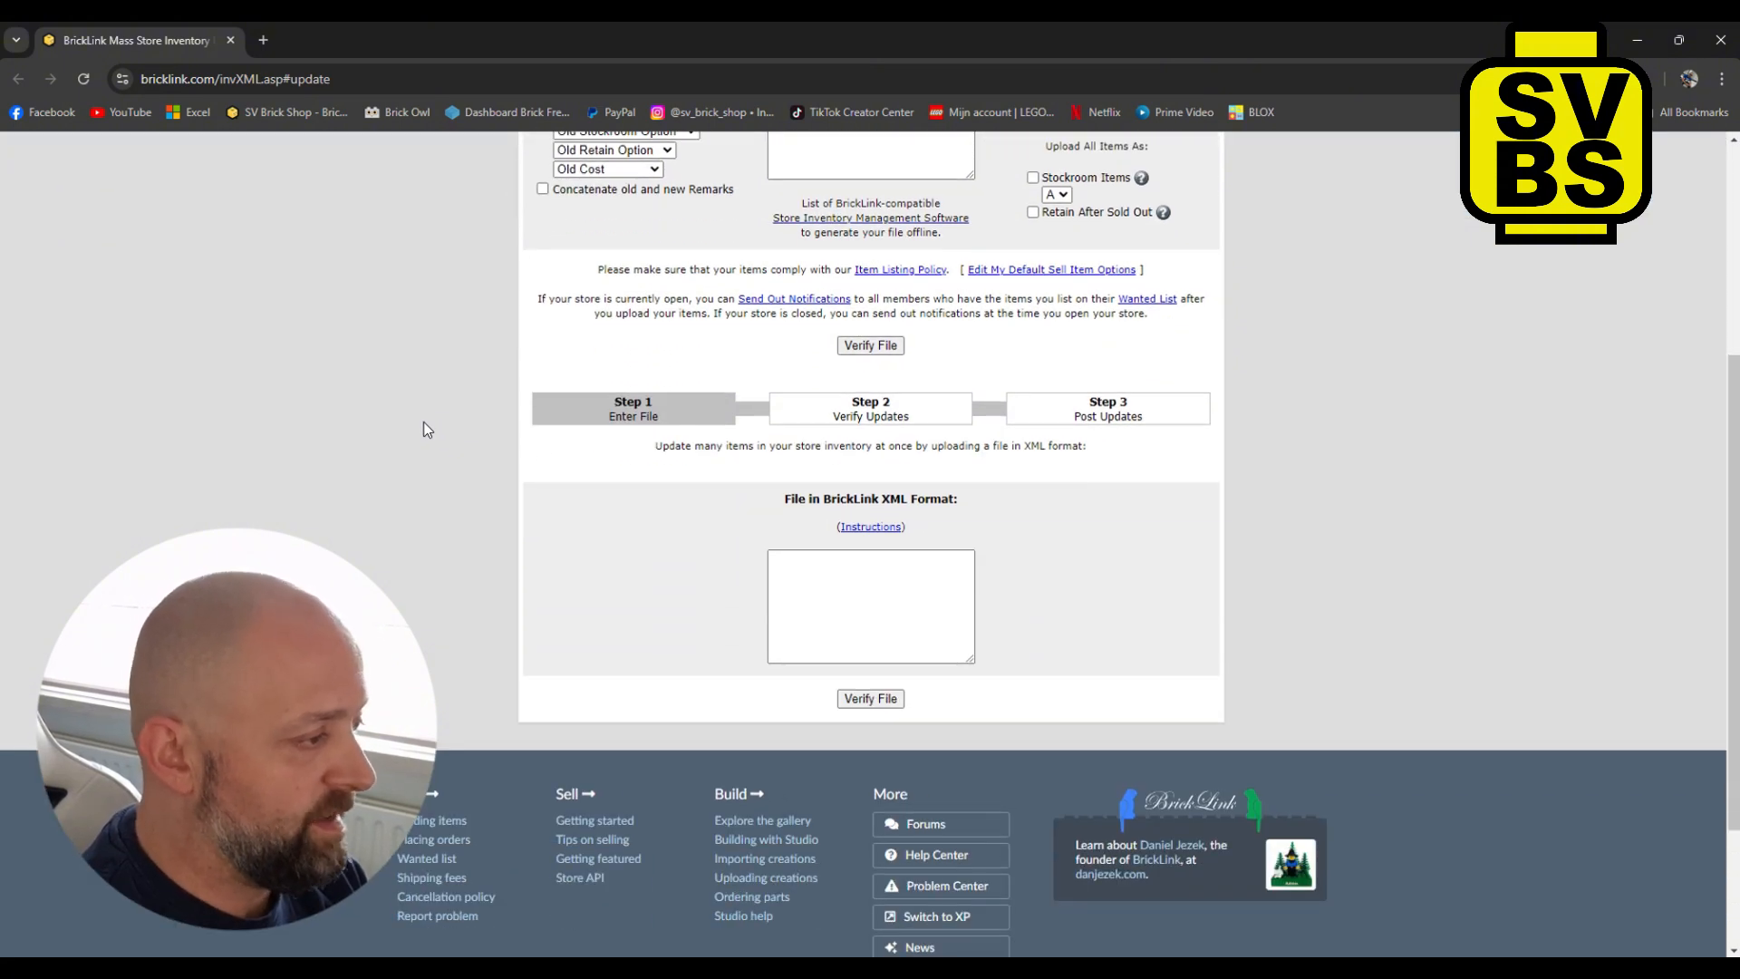
{"action": "left_click", "coordinate": [797, 566]}
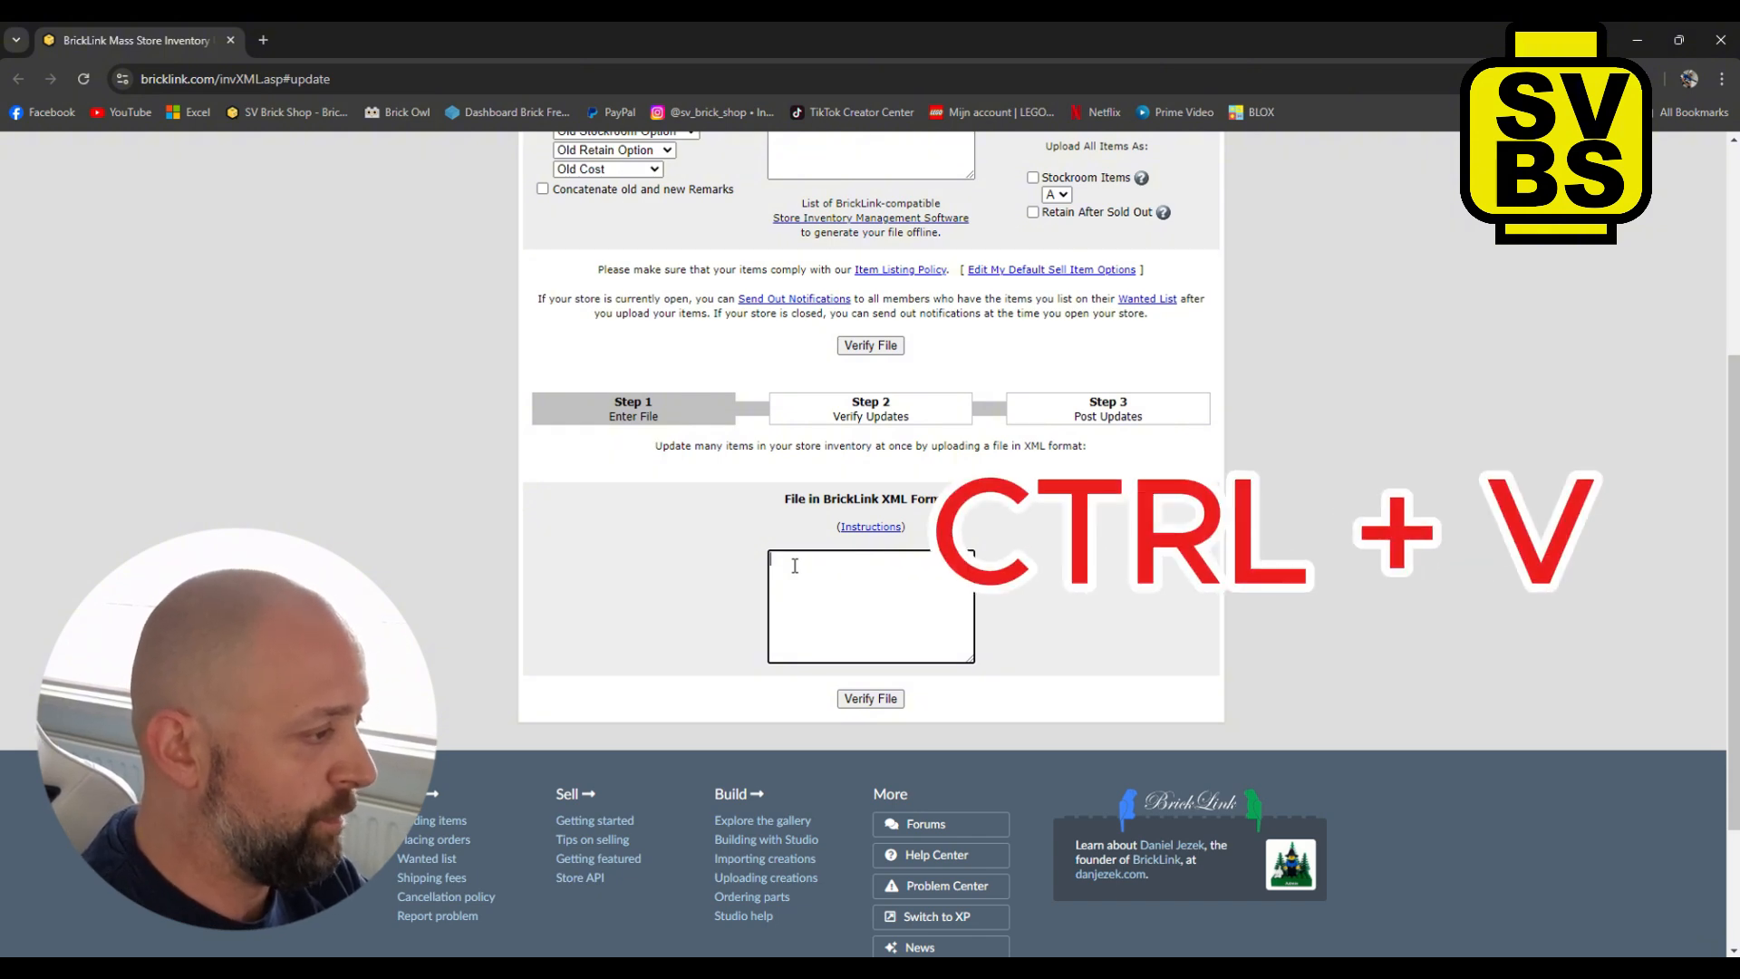
{"action": "key", "text": "ctrl+v"}
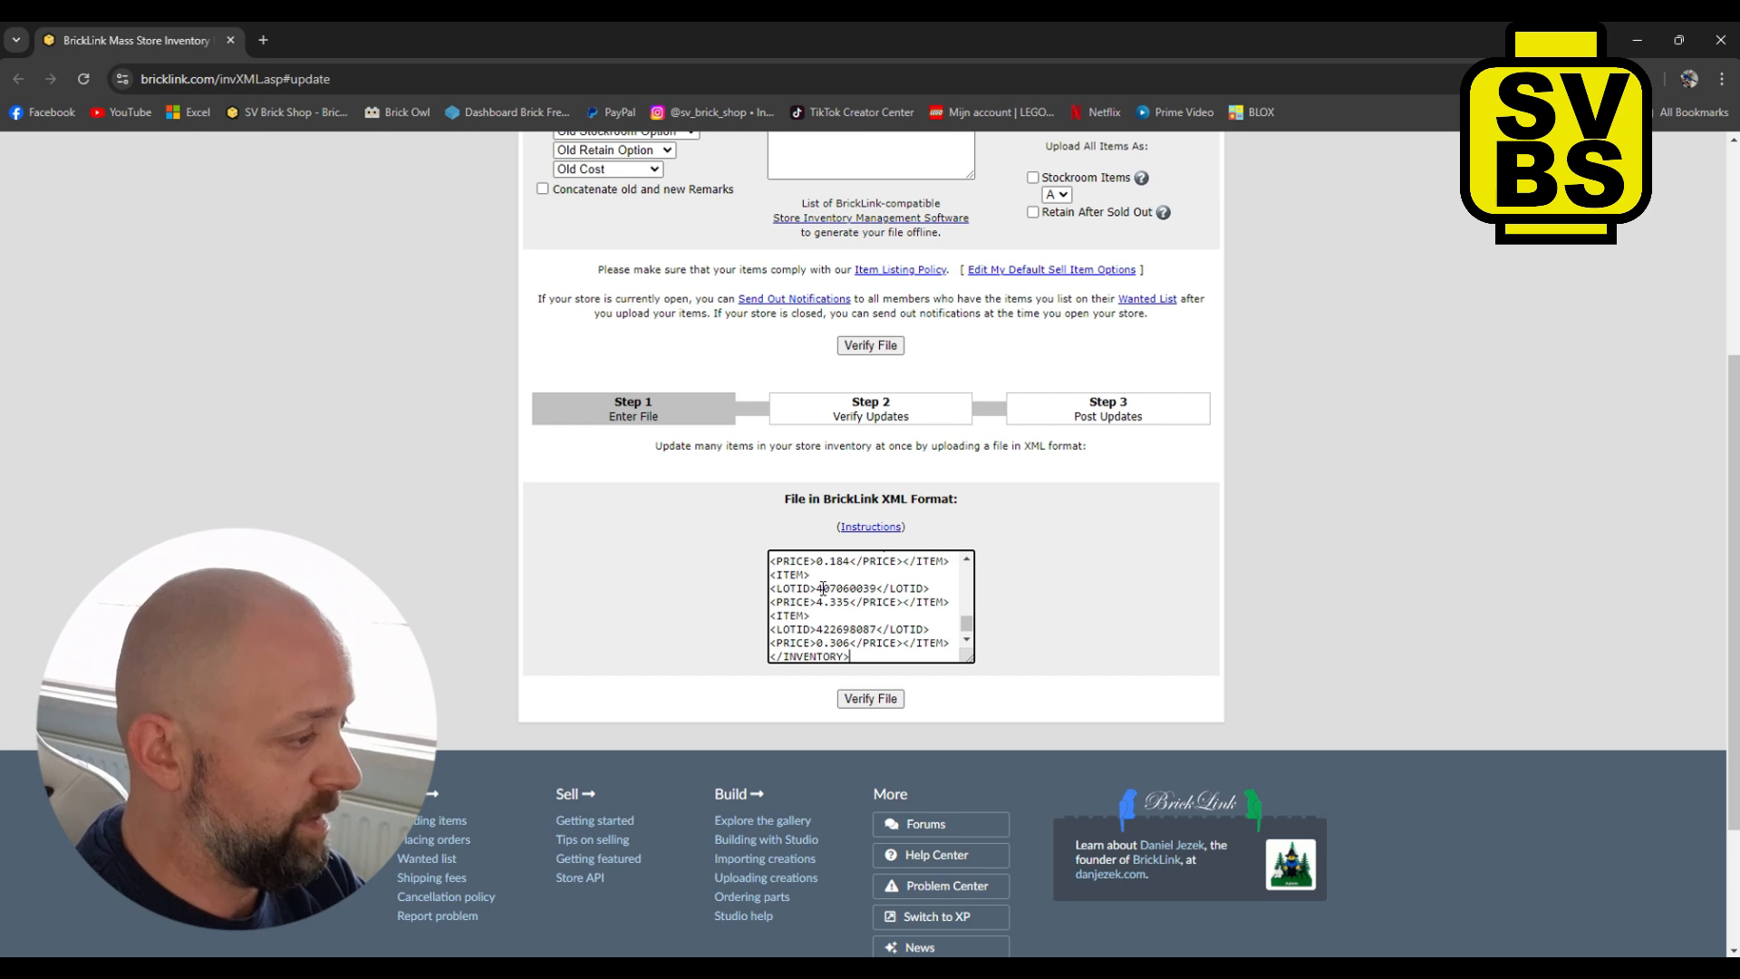
{"action": "left_click", "coordinate": [870, 698]}
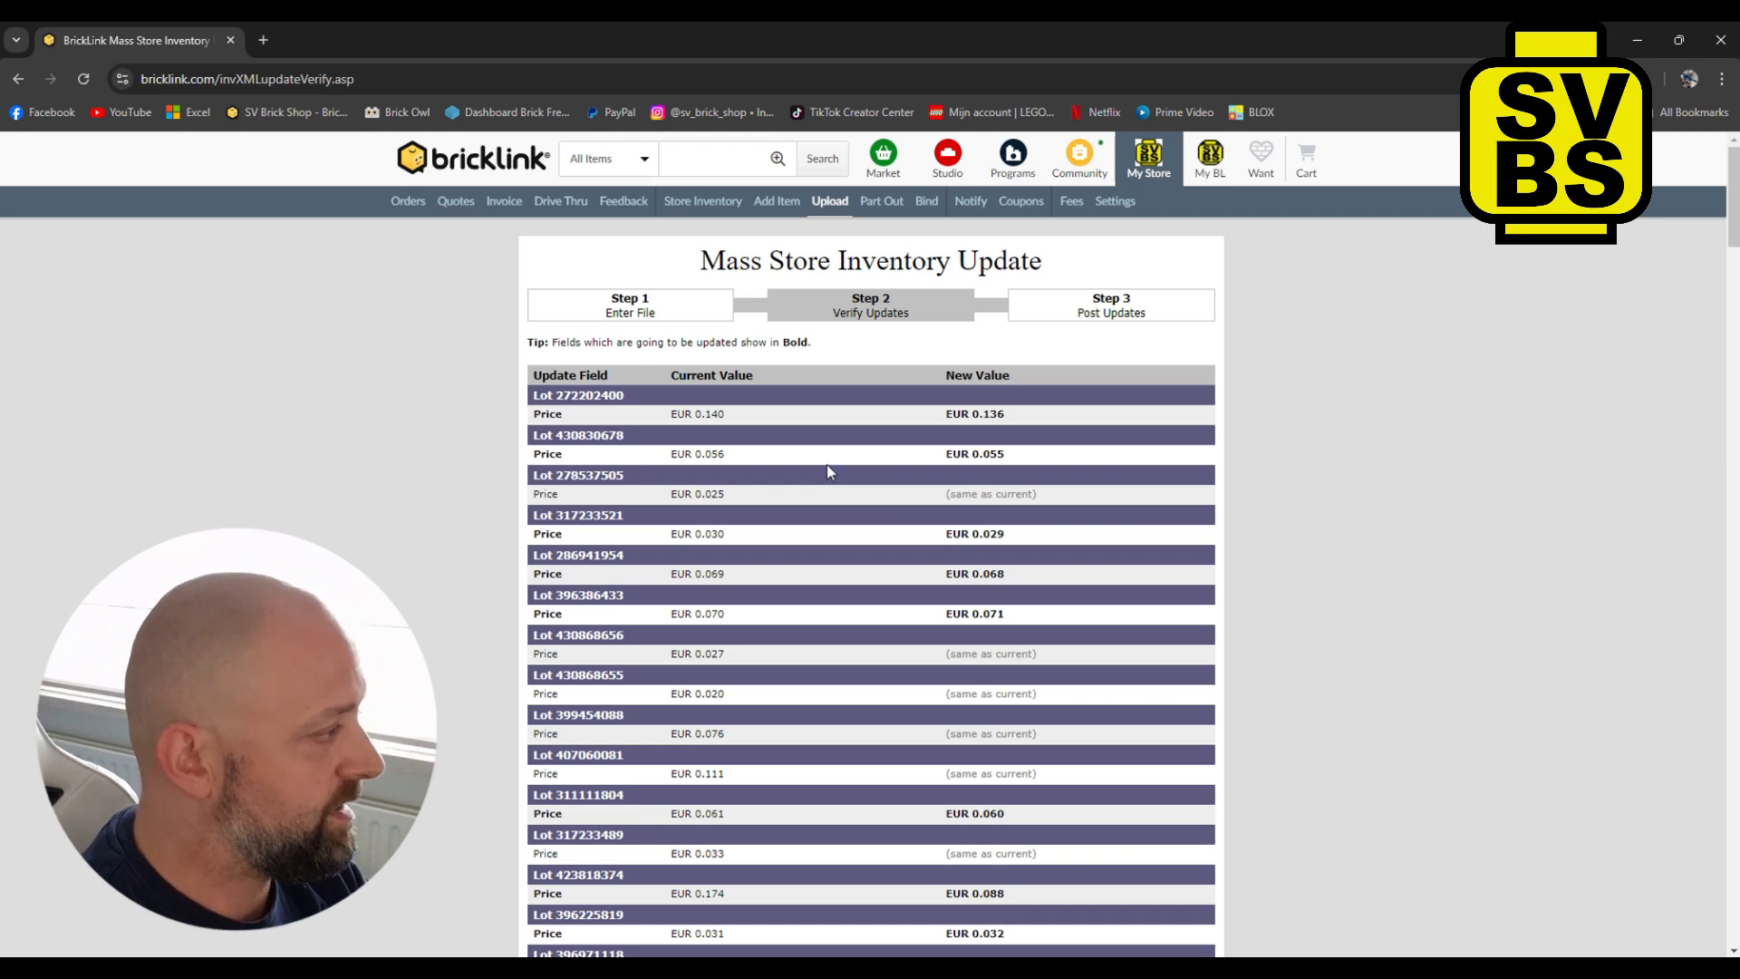
- Scroll through the verification page to review the listed price updates
{"action": "scroll", "coordinate": [825, 464], "scroll_direction": "down", "scroll_amount": 20}
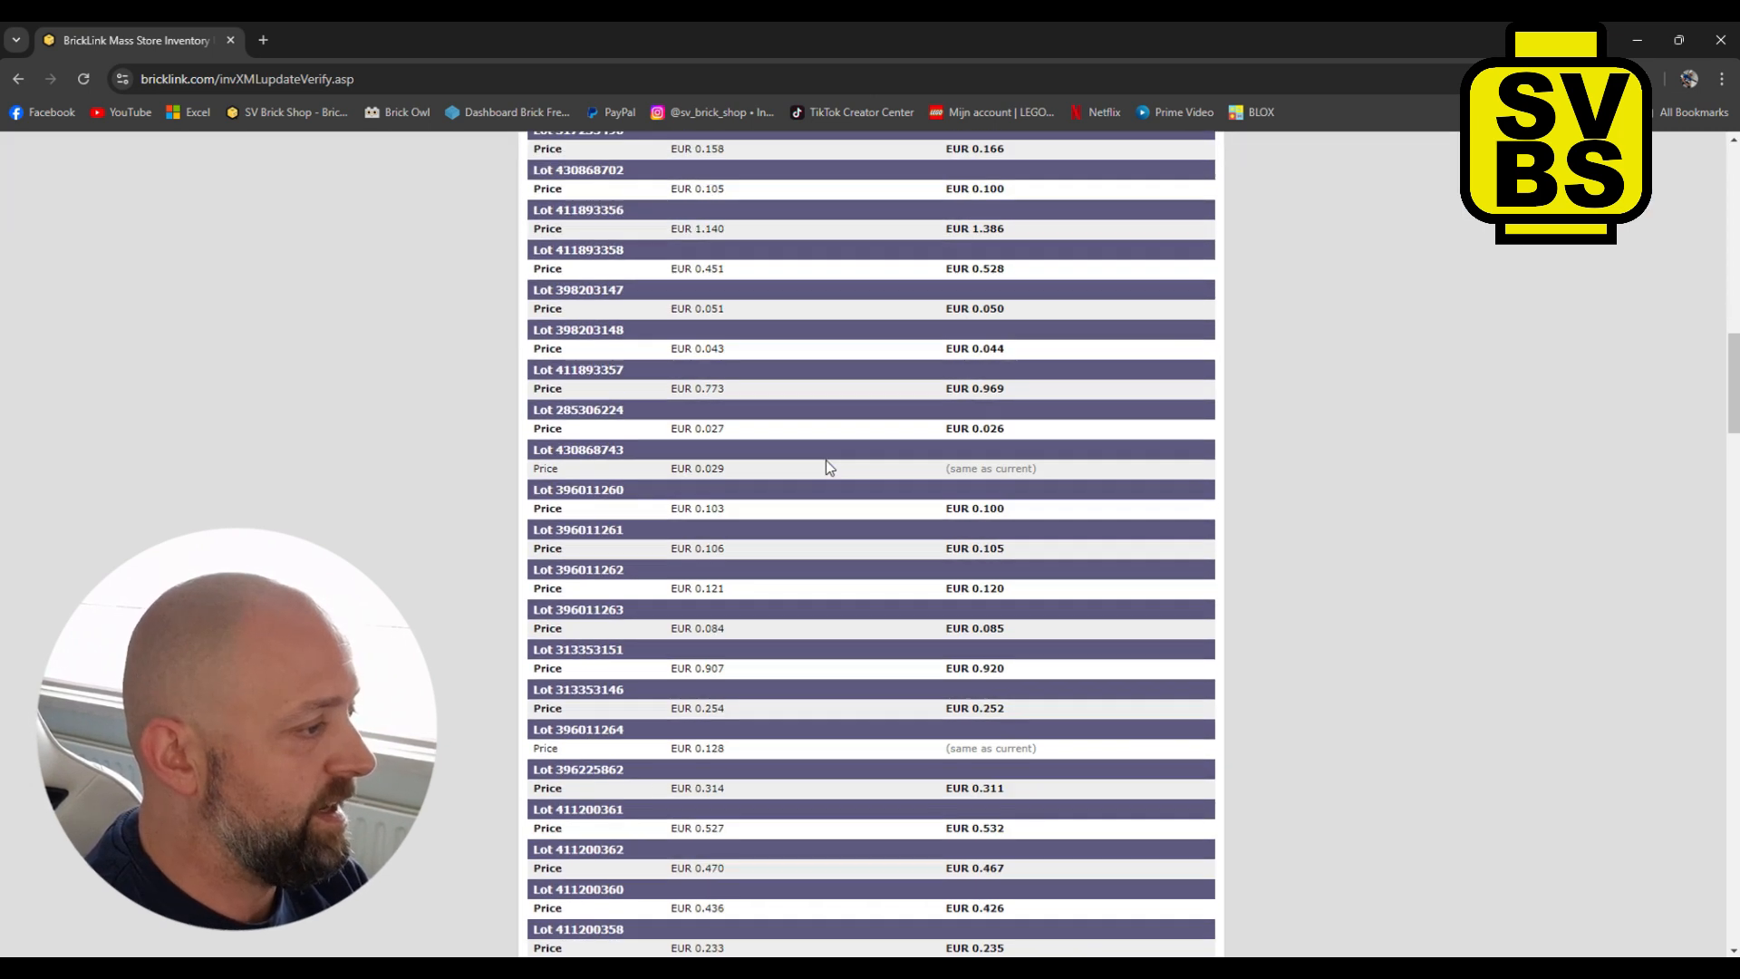
{"action": "scroll", "coordinate": [826, 464], "scroll_direction": "down", "scroll_amount": 20}
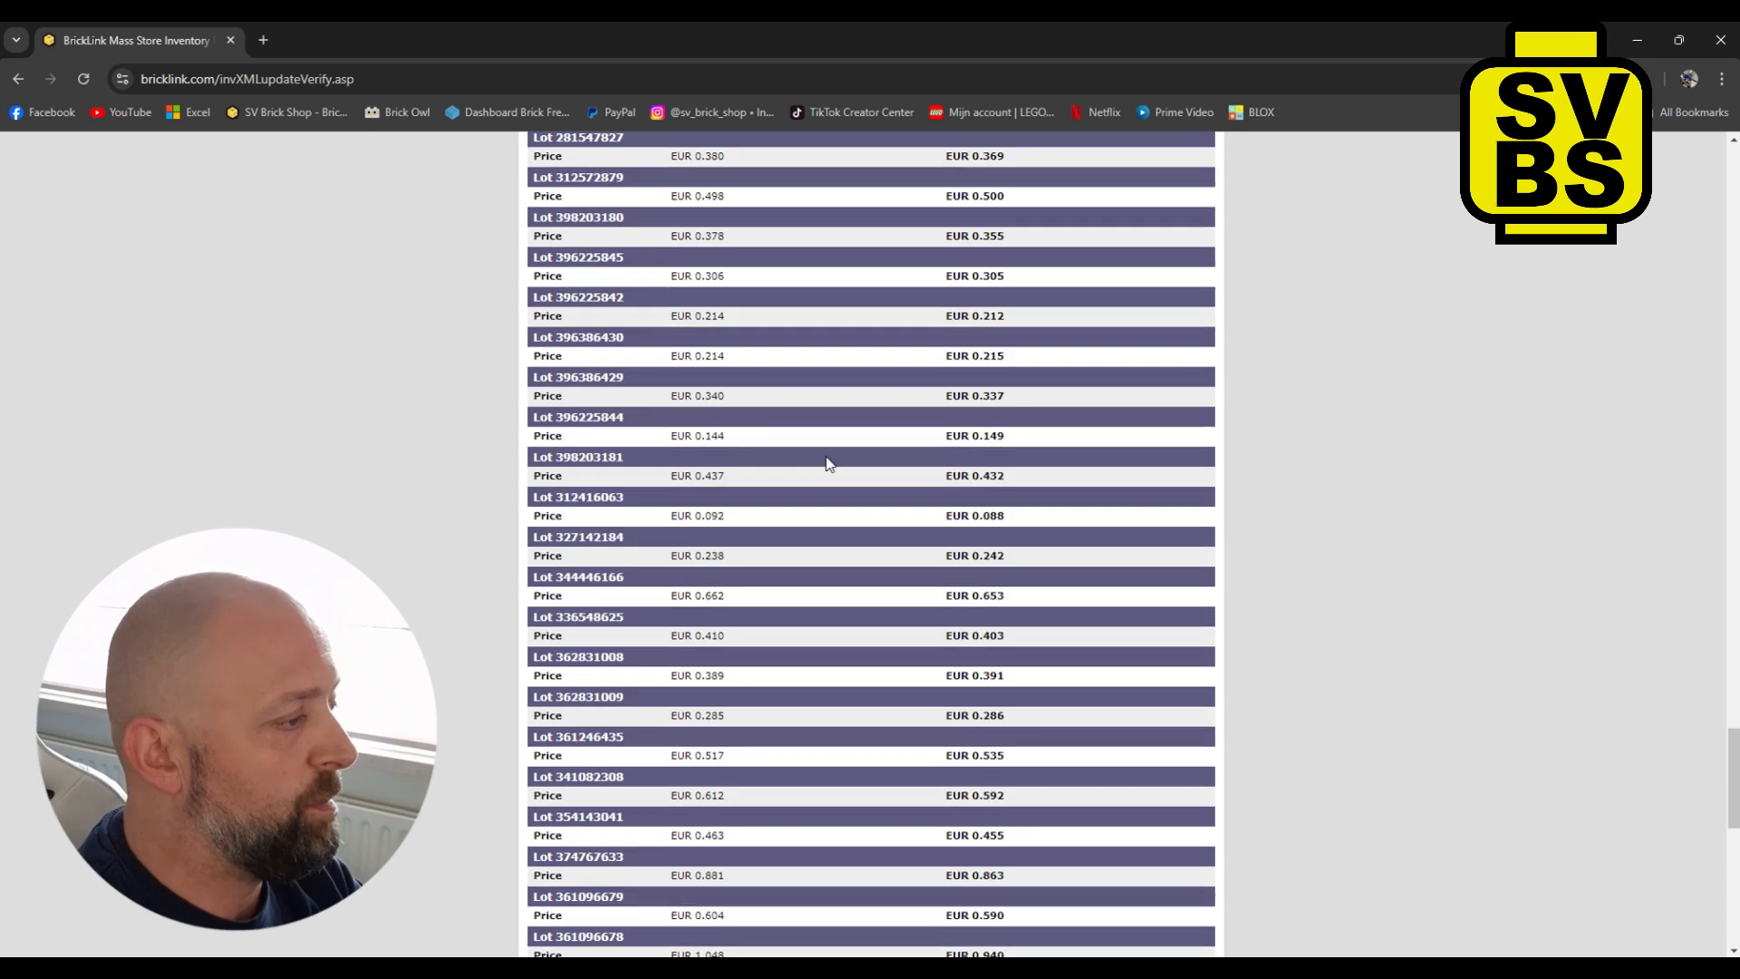
{"action": "scroll", "coordinate": [827, 463], "scroll_direction": "down", "scroll_amount": 10}
{"action": "scroll", "coordinate": [827, 462], "scroll_direction": "up", "scroll_amount": 1}
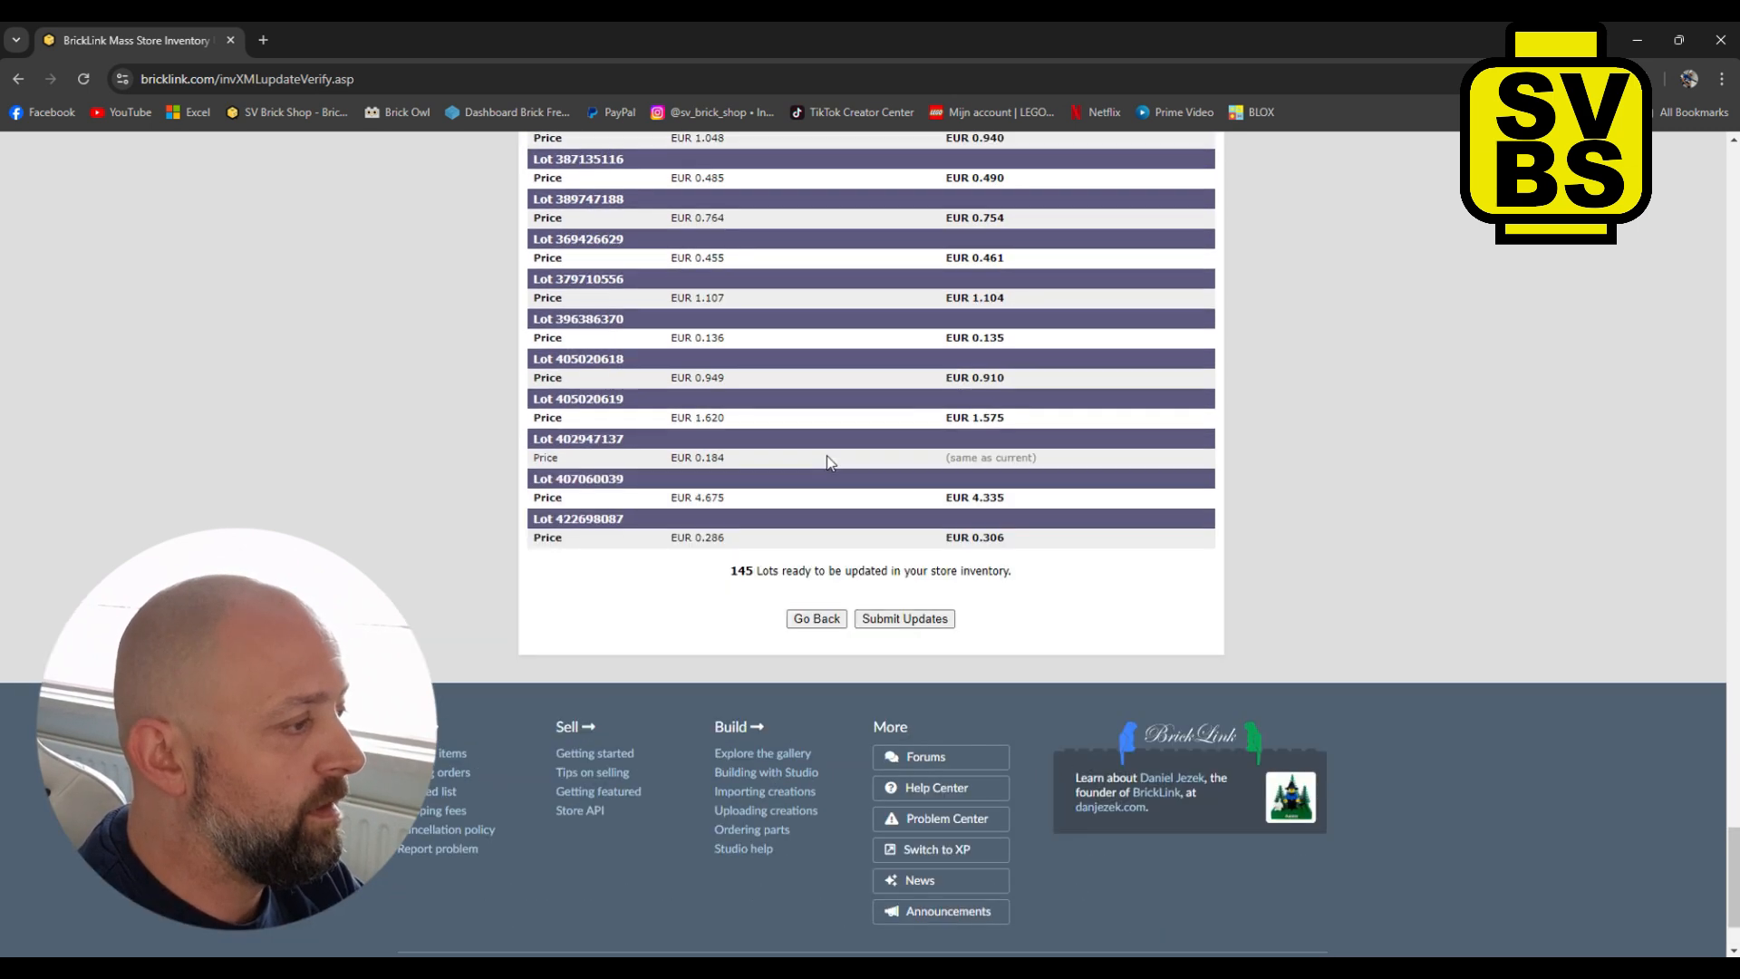